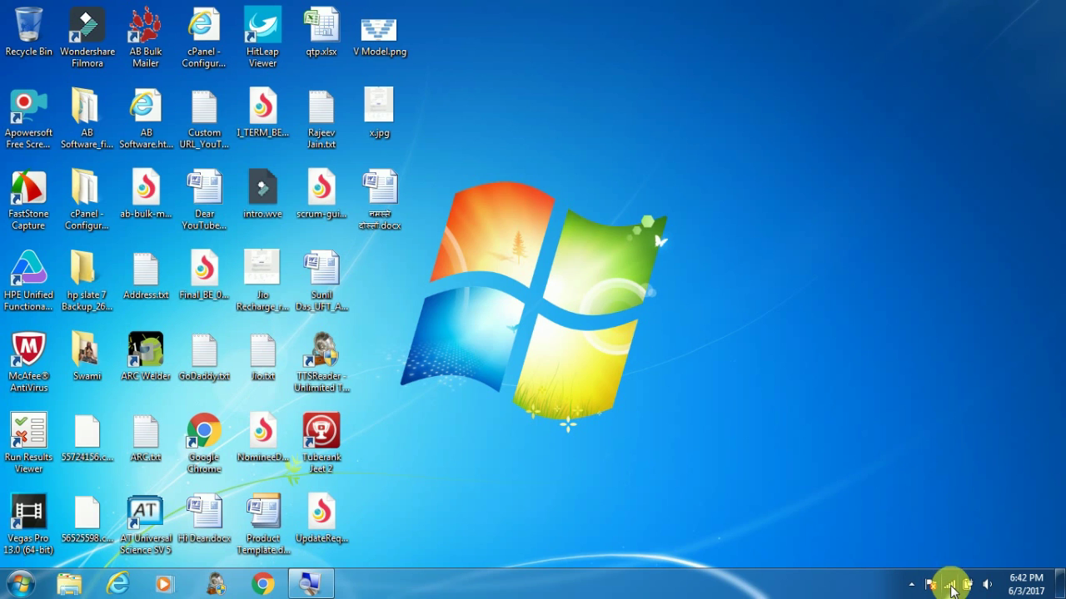
click(952, 586)
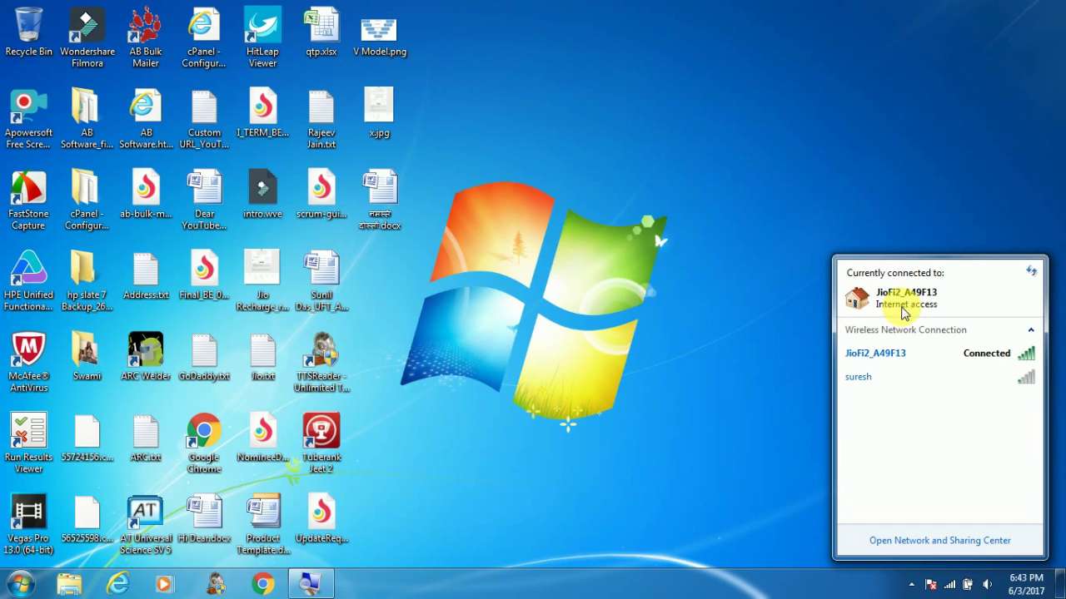
click(696, 373)
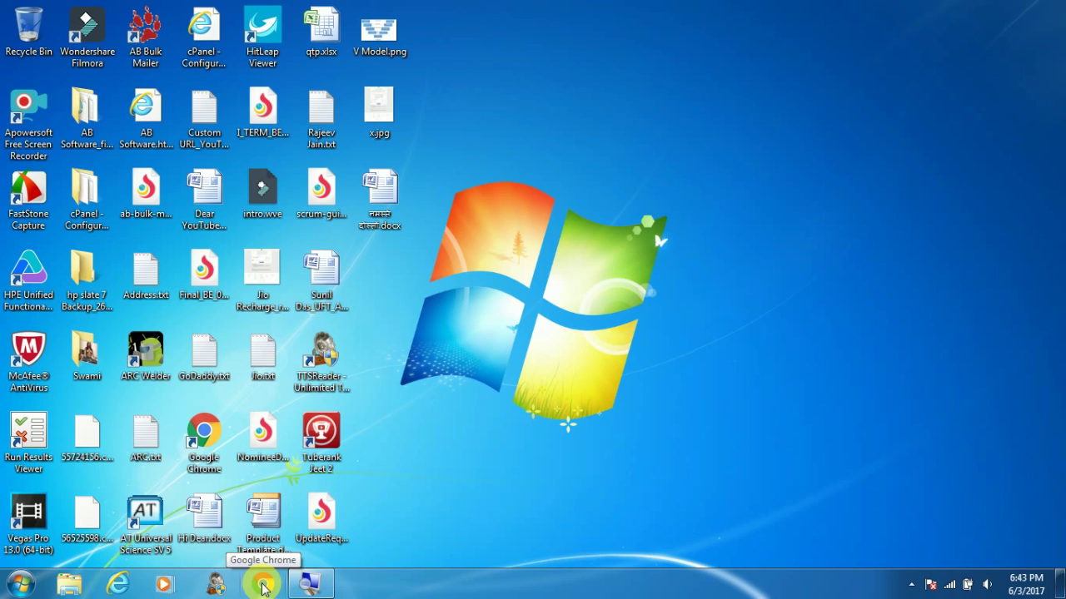
click(263, 587)
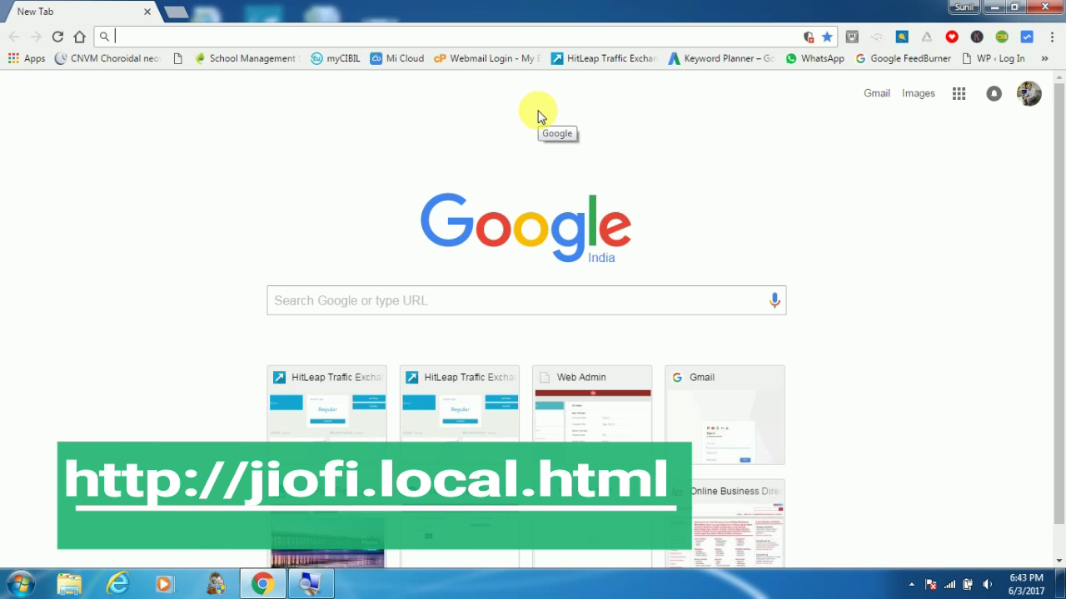
text(http)
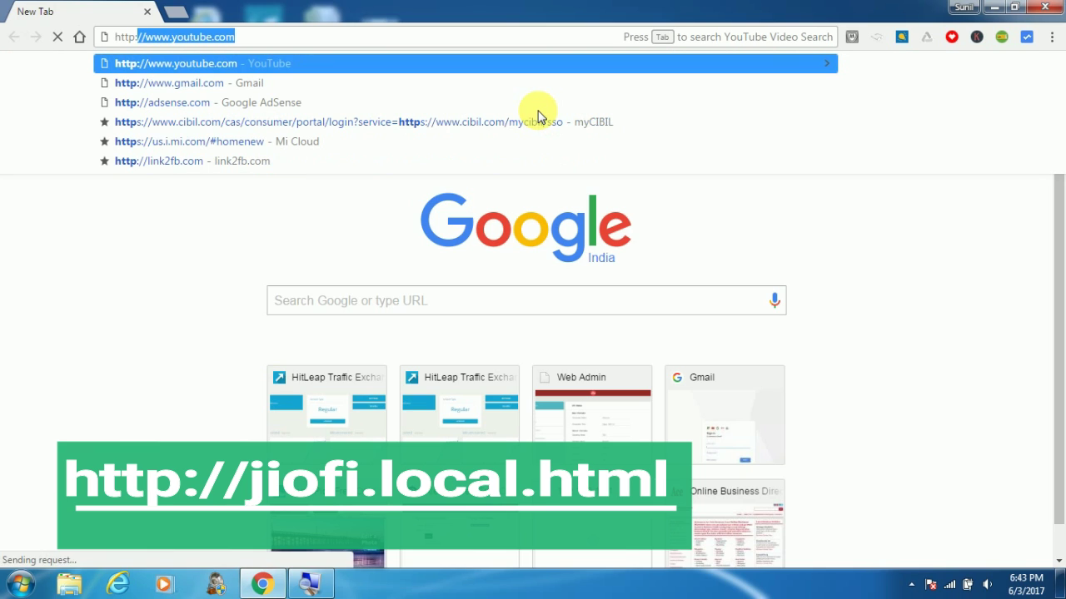
text(://)
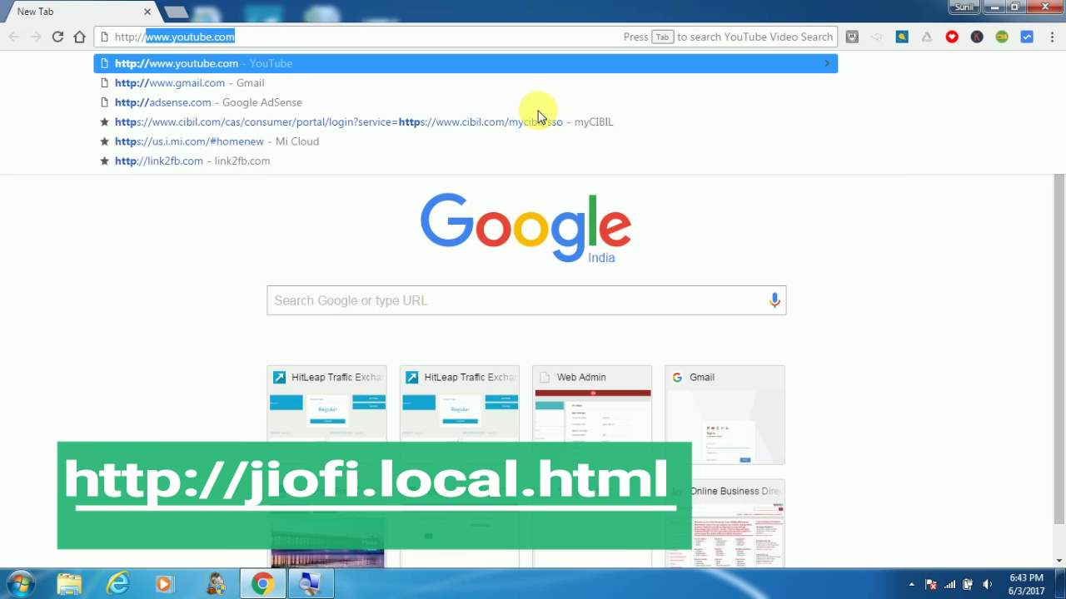
text(jiof)
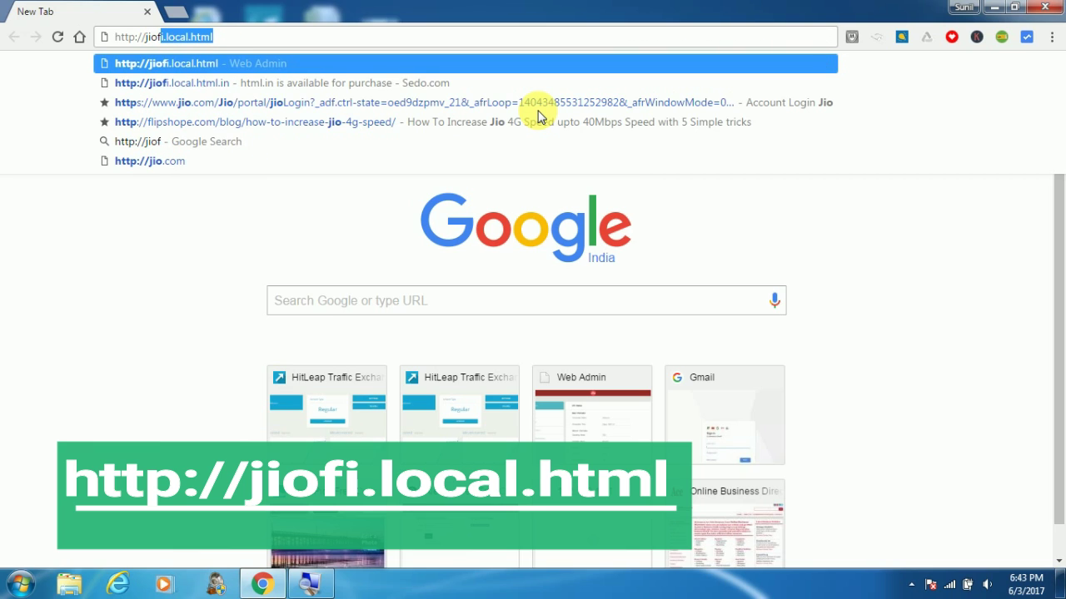
text(i.)
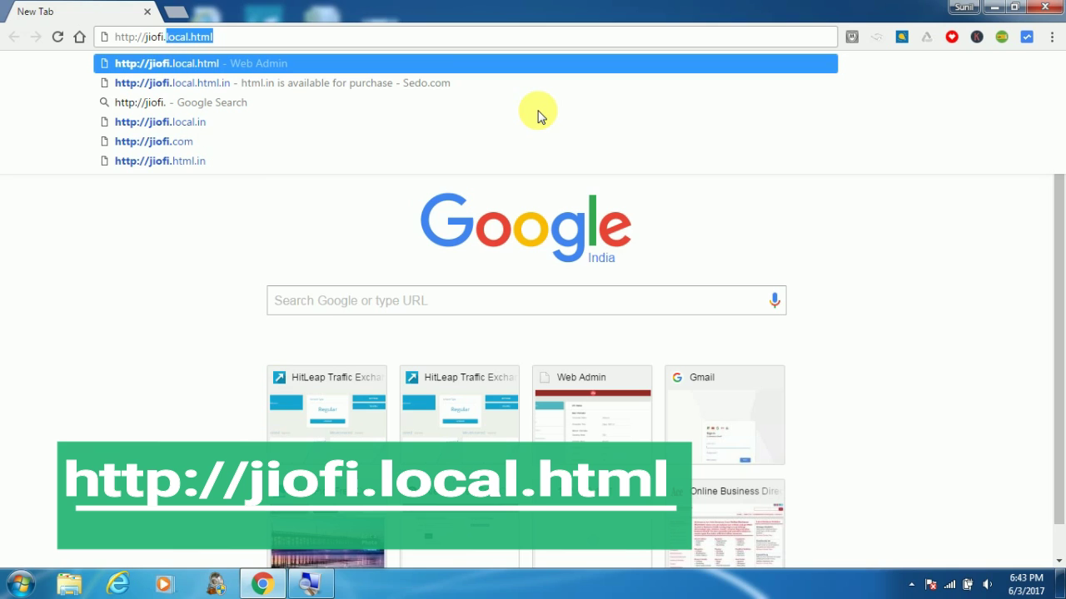
text(loca)
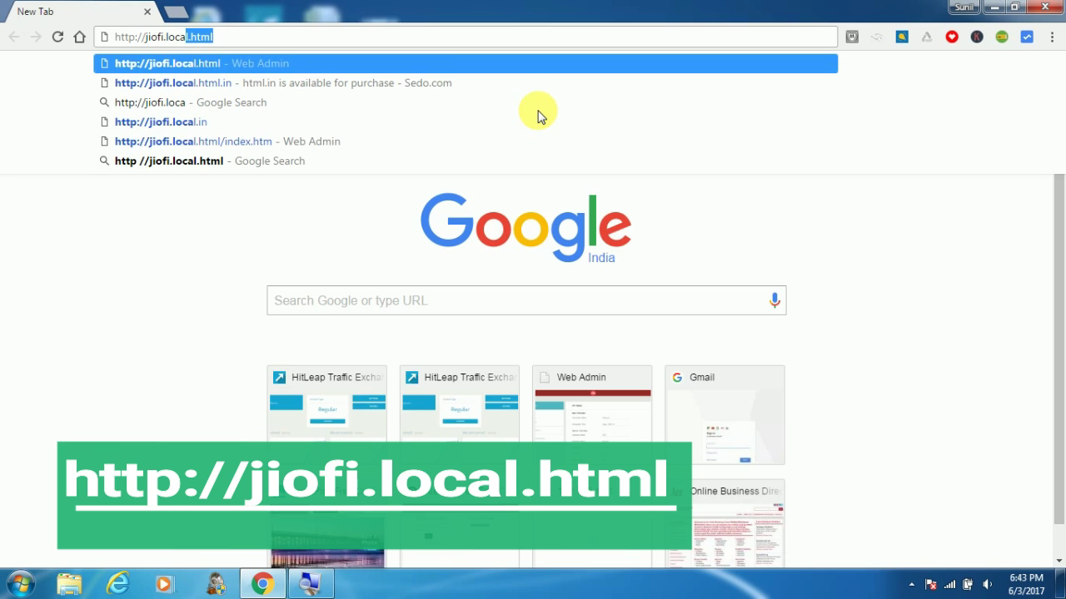
text(l.)
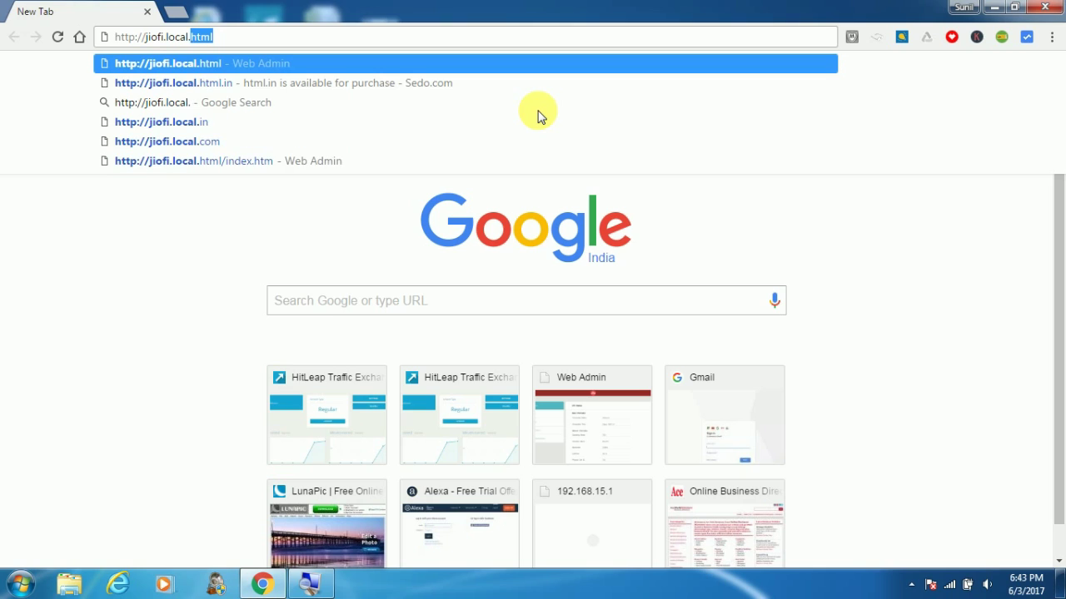
text(html)
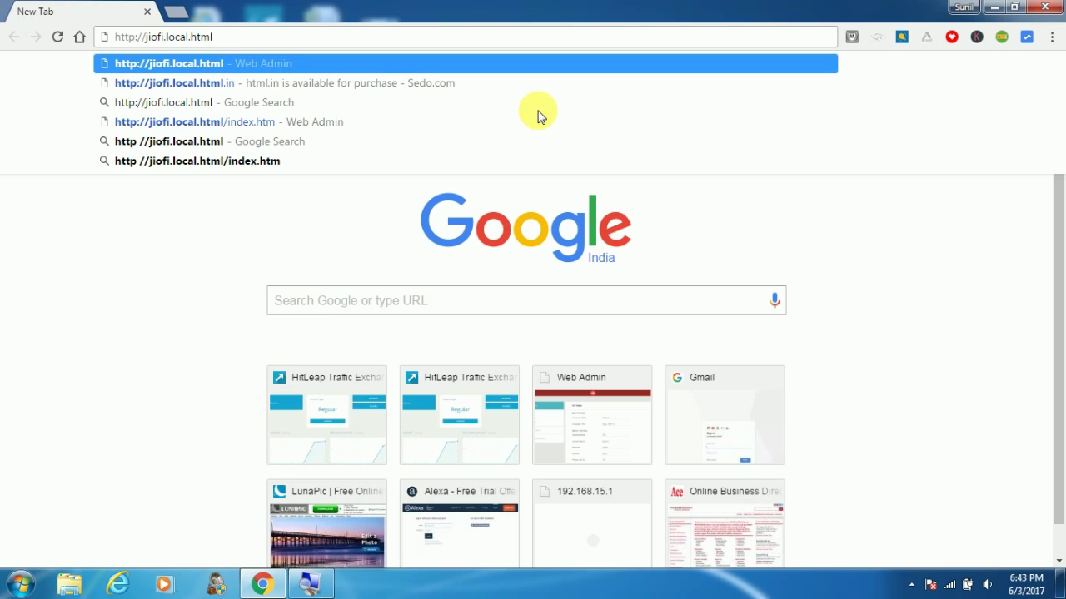
key(Return)
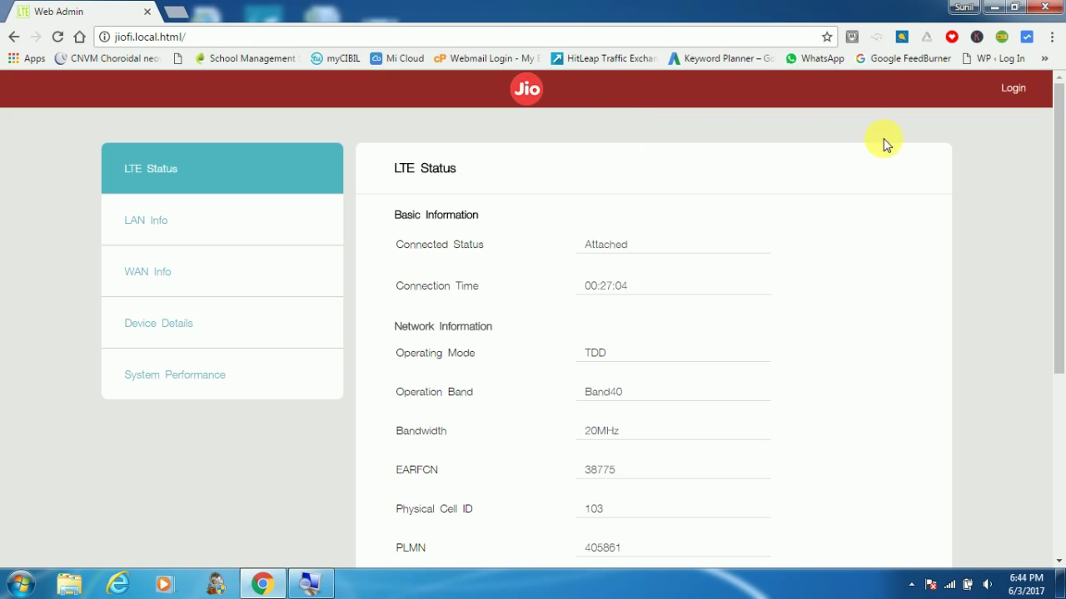
click(1014, 92)
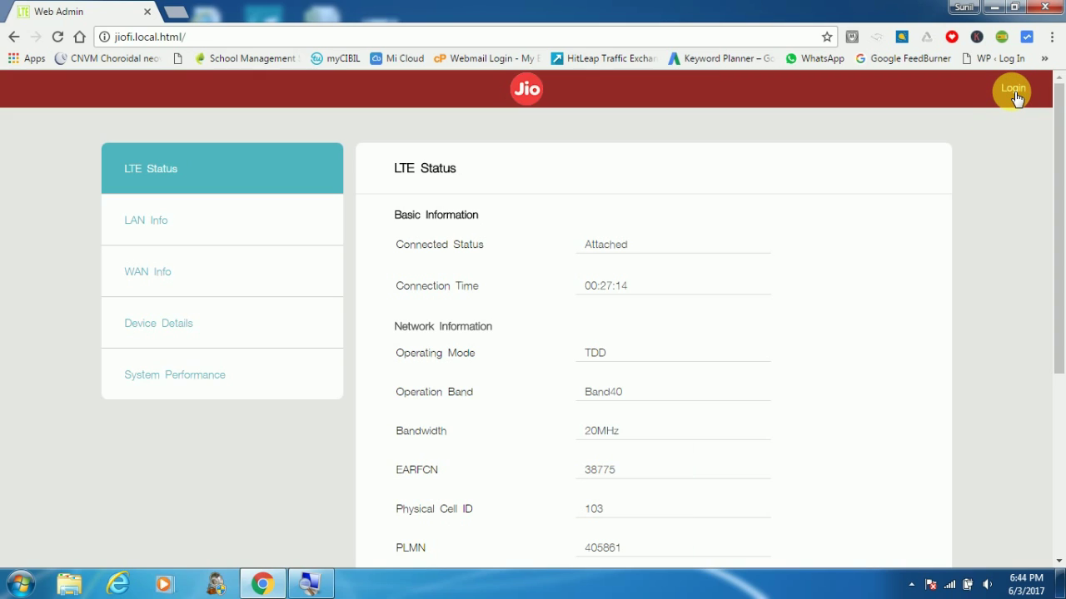
- Log in to JioFi Web Admin with the administrator username and password
click(1014, 92)
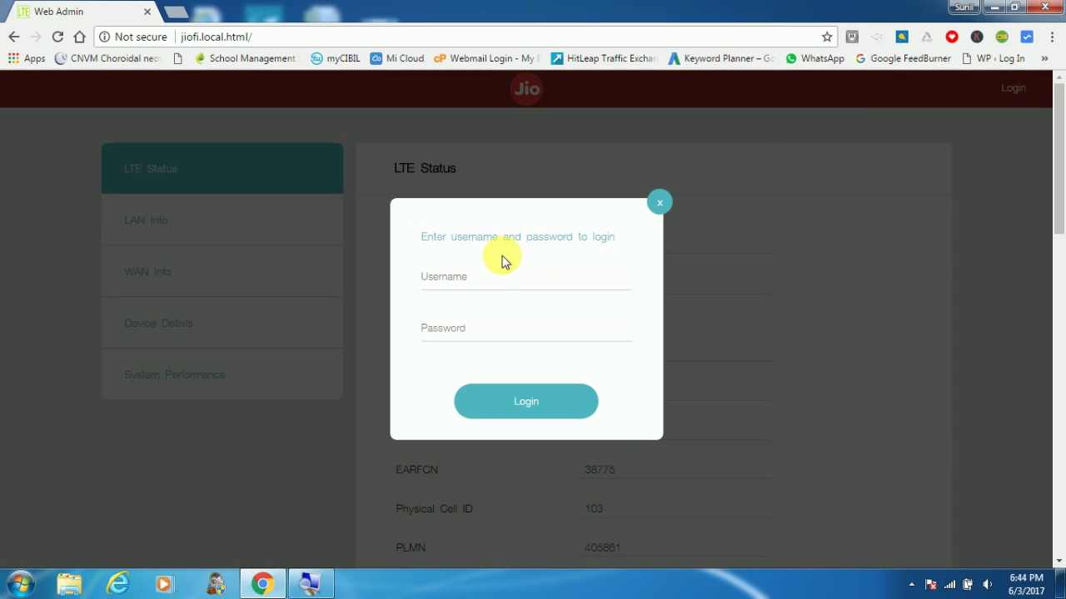
click(480, 278)
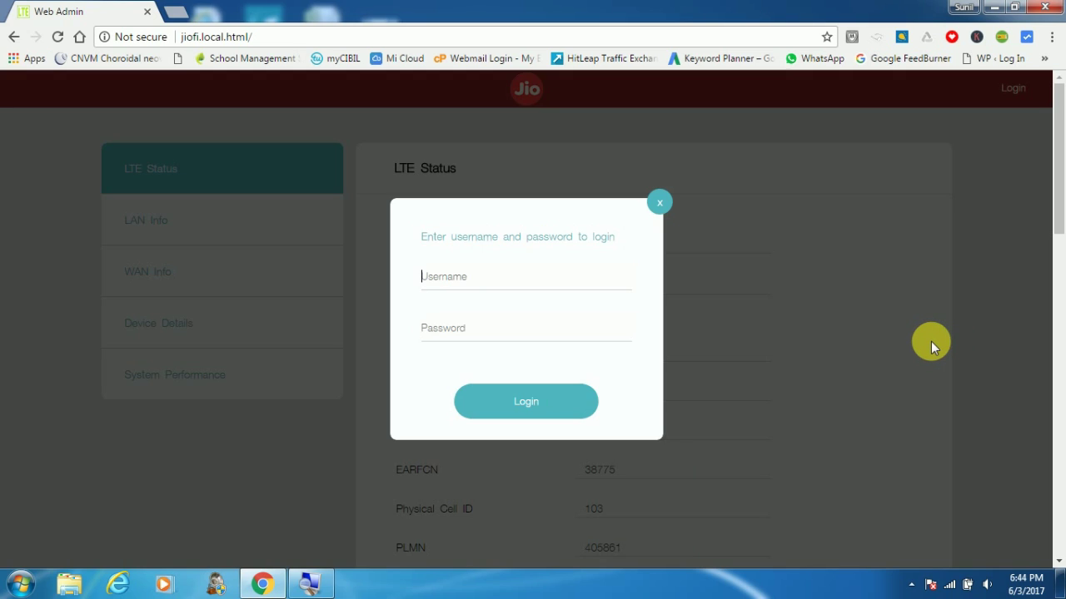
text(administra)
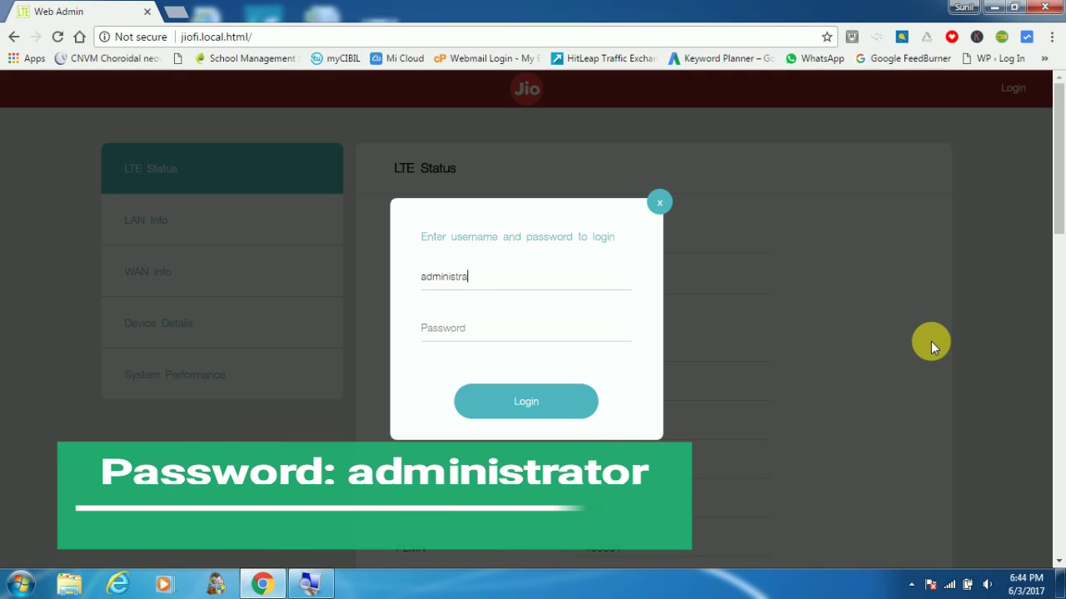
text(tor)
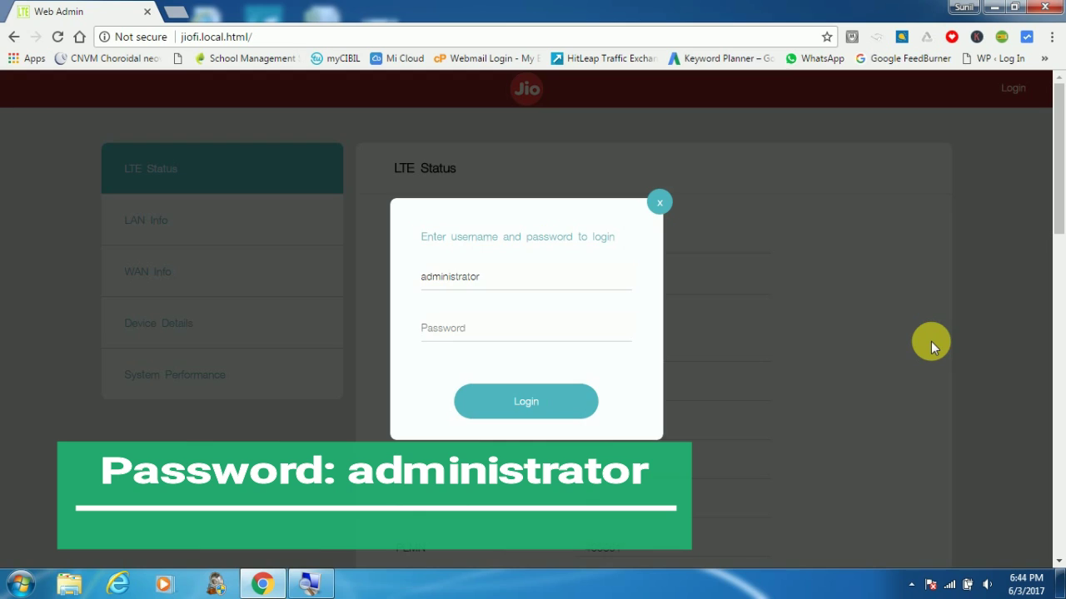
text(admin)
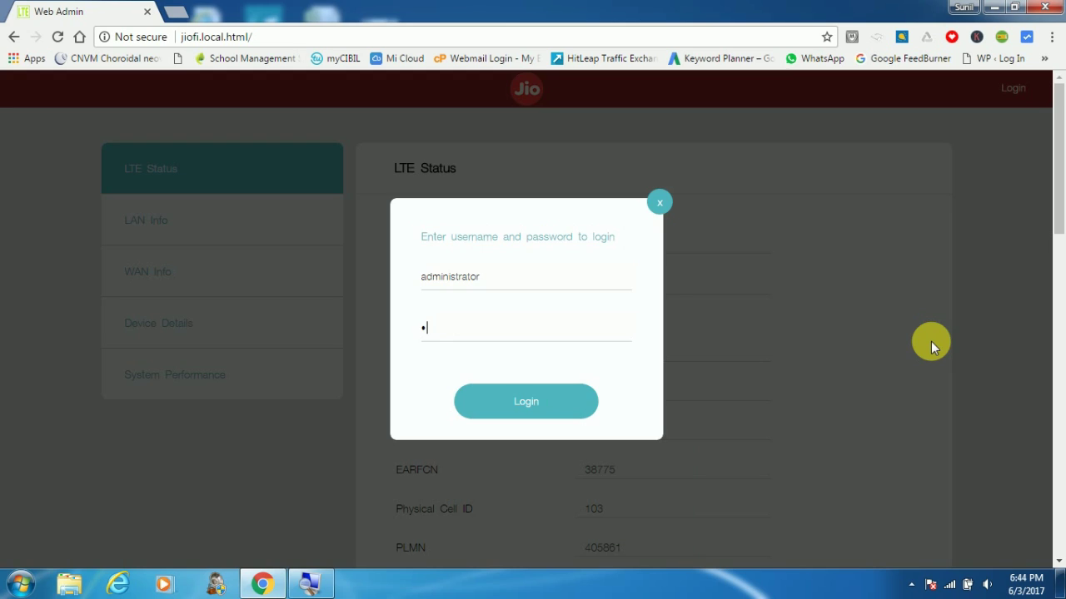
text(istrator)
click(542, 407)
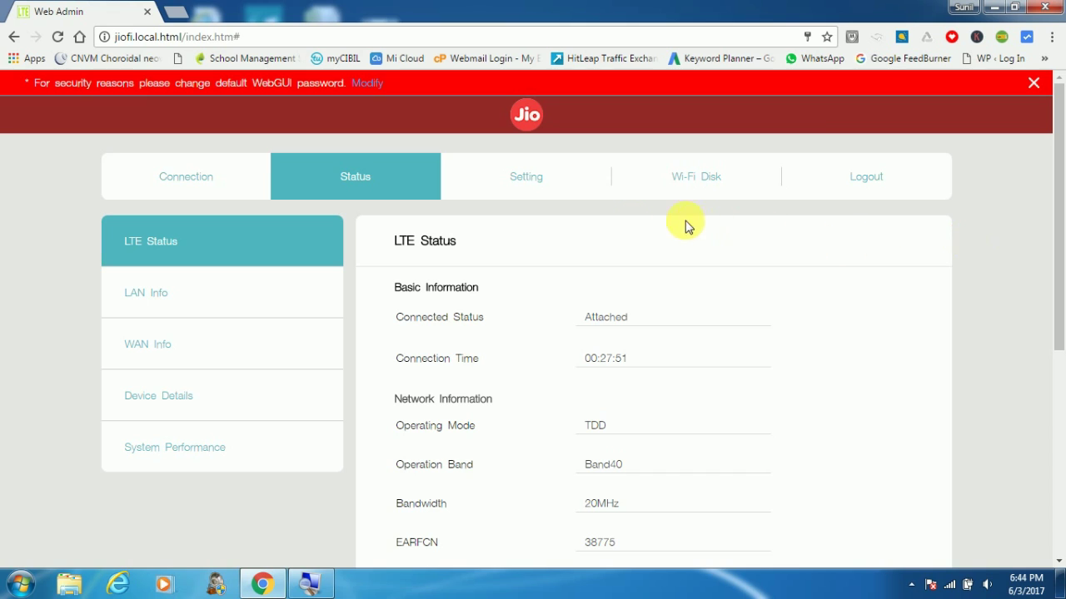
- Open Setting > Wi-Fi to show SSID JioFi2_A49F13 and its WPA2-PSK security settings
click(523, 198)
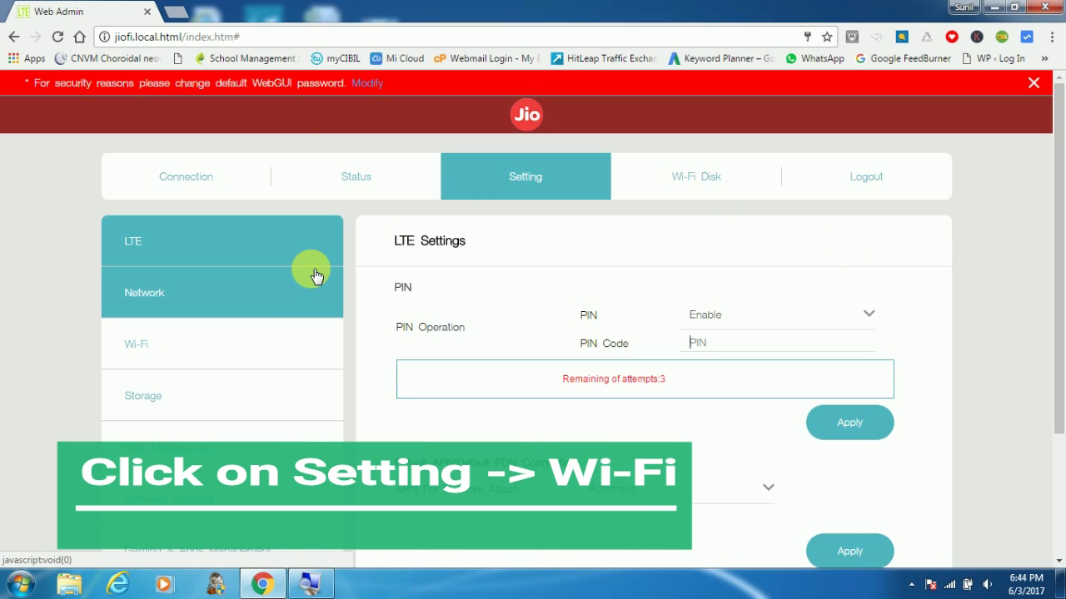
click(158, 347)
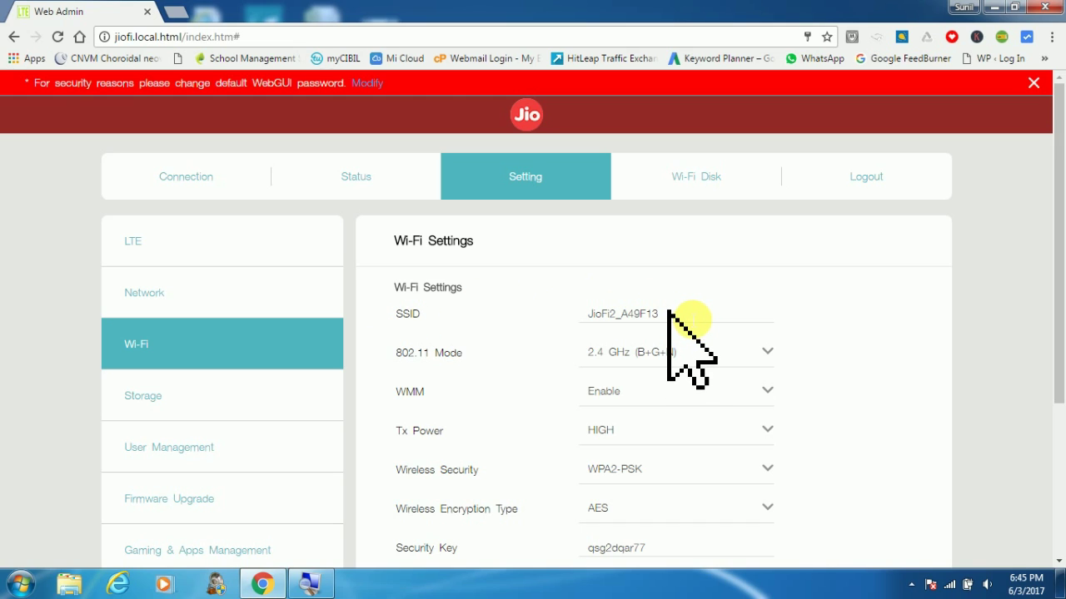
click(666, 313)
- Replace the SSID JioFi2_A49F13 with MyJio123
drag(666, 314, 559, 312)
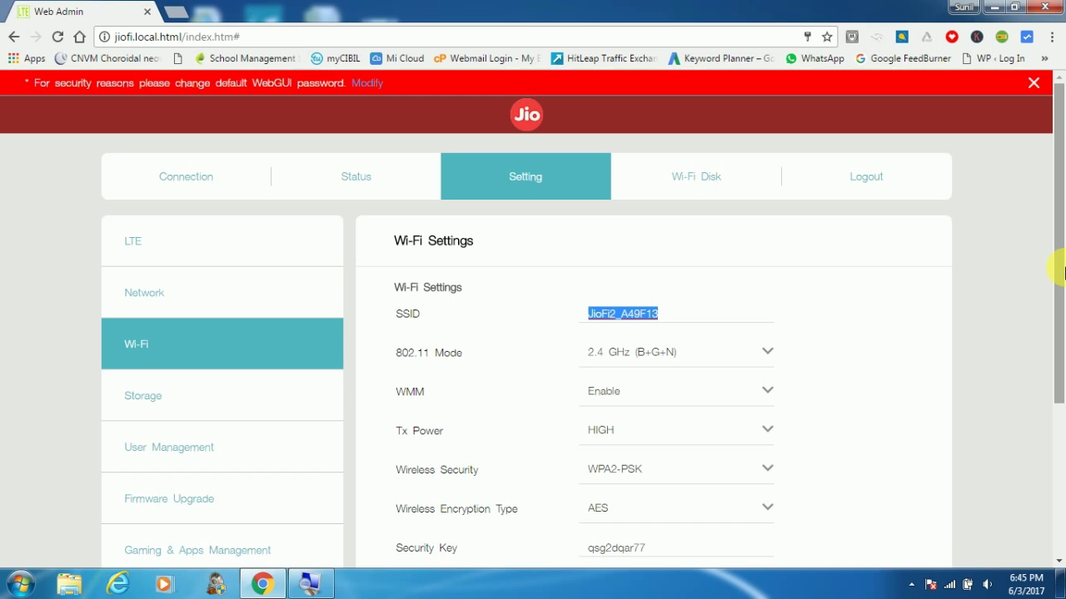
text(M)
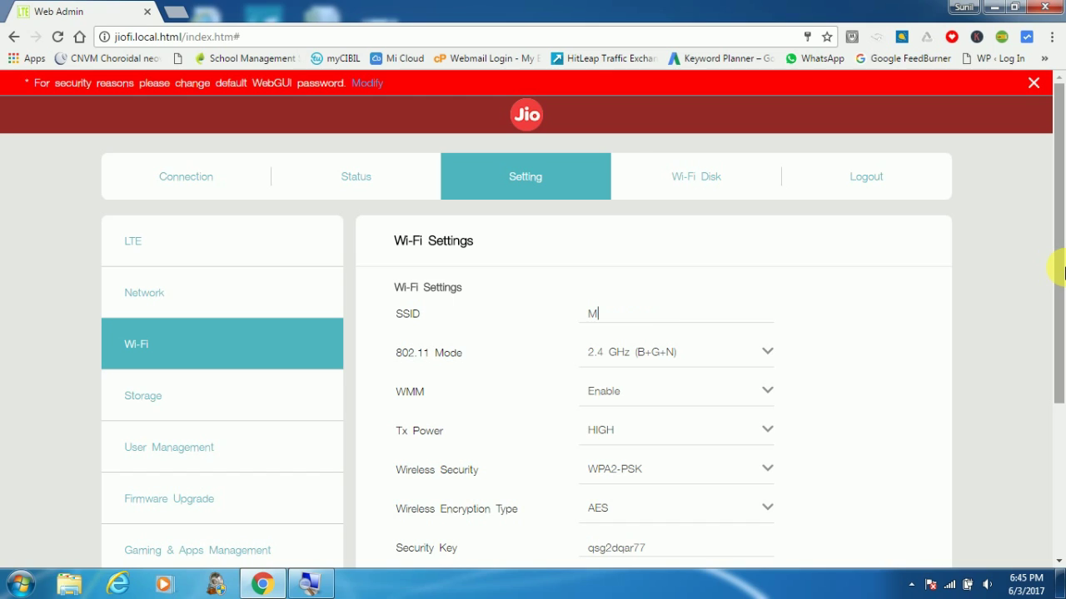
text(yJio123)
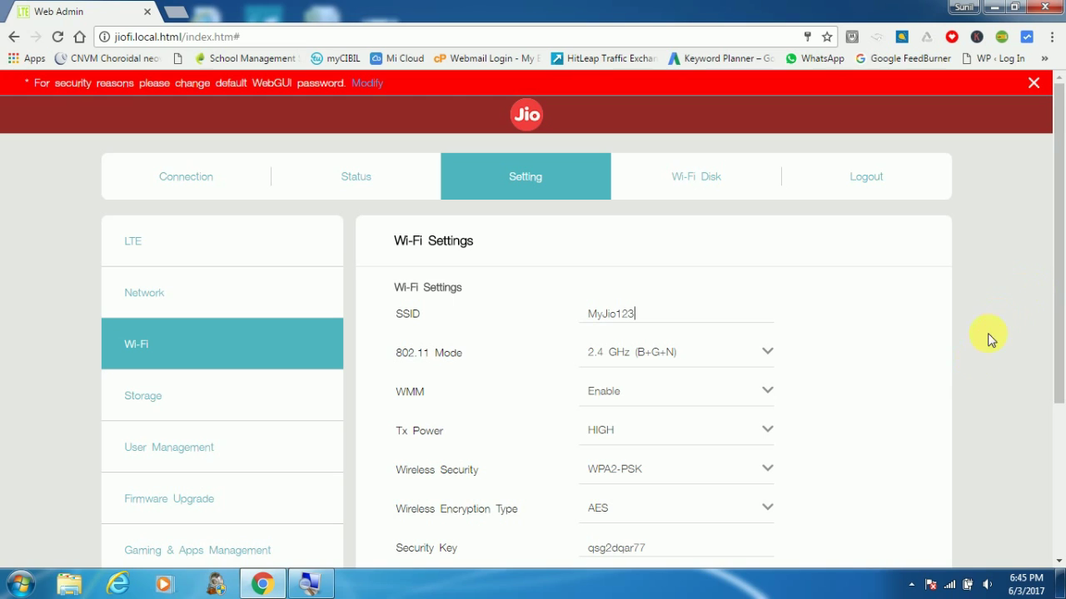
click(672, 547)
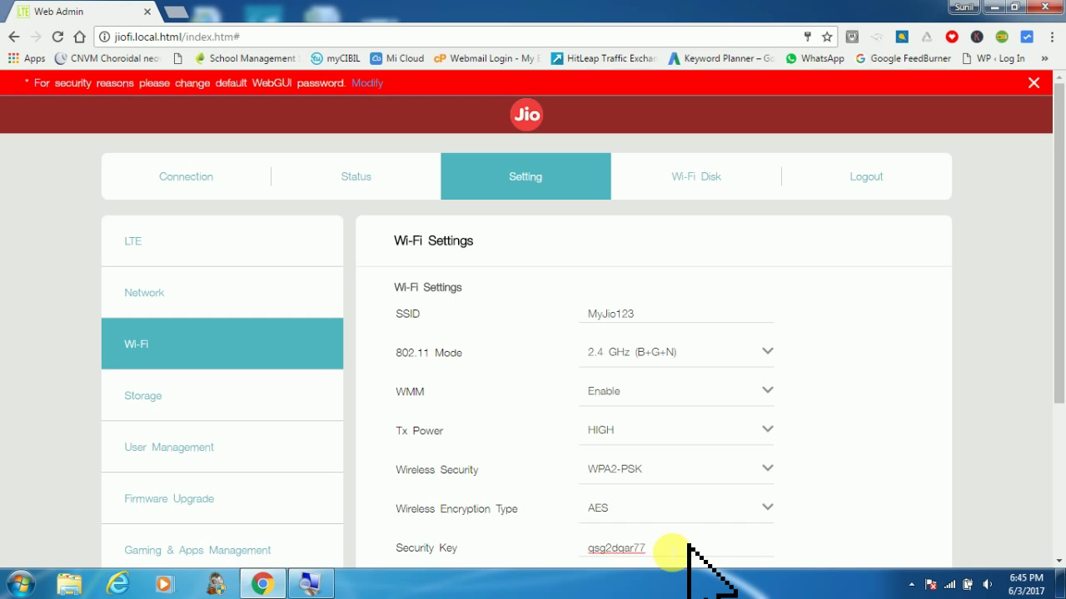
- Erase the old Wi-Fi security key and enter the new Wi-Fi password
drag(673, 548, 550, 560)
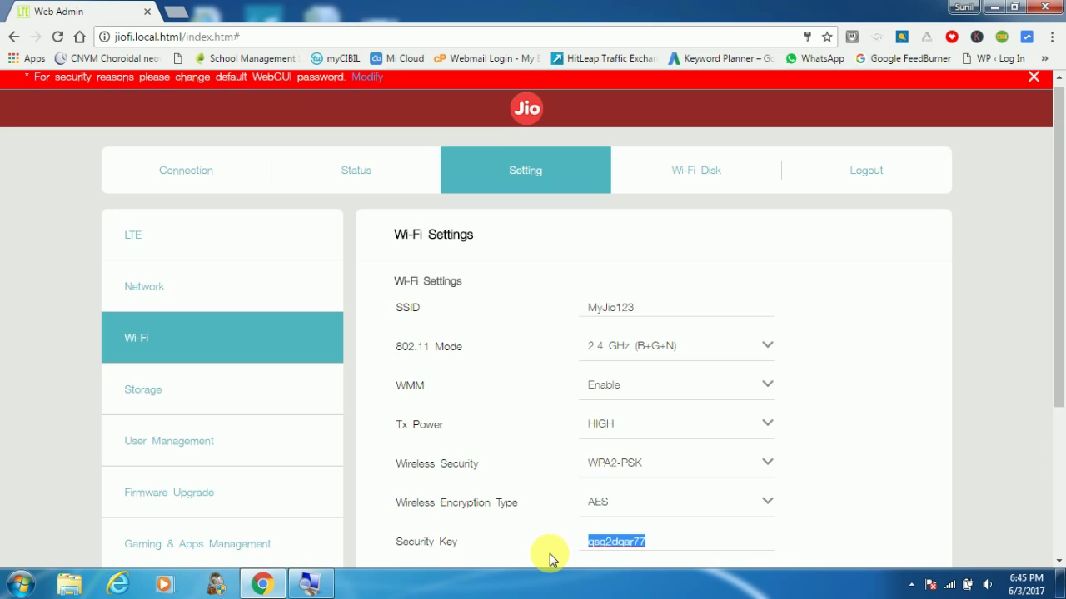
key(BackSpace)
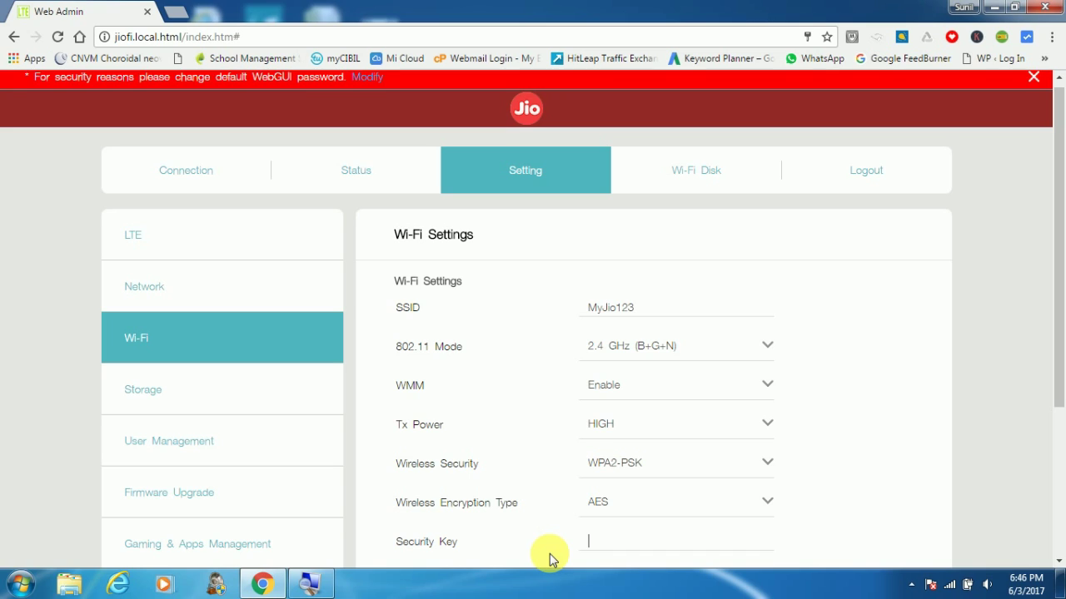
text(dem)
text(o@123)
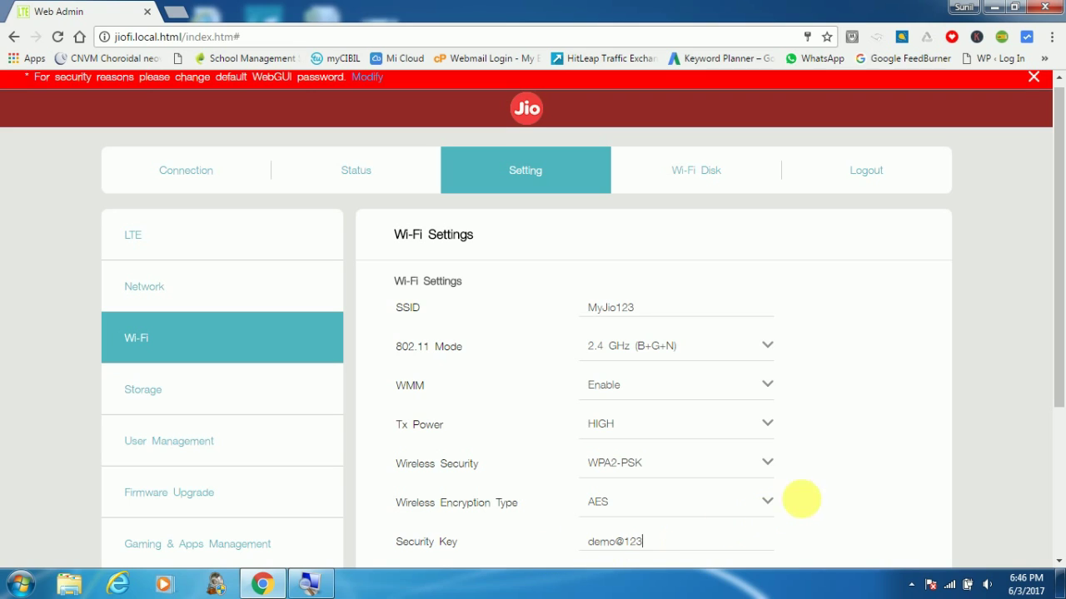
- Apply the MyJio123 Wi-Fi settings and confirm the Wi-Fi module restart
scroll(962, 454, down, 3)
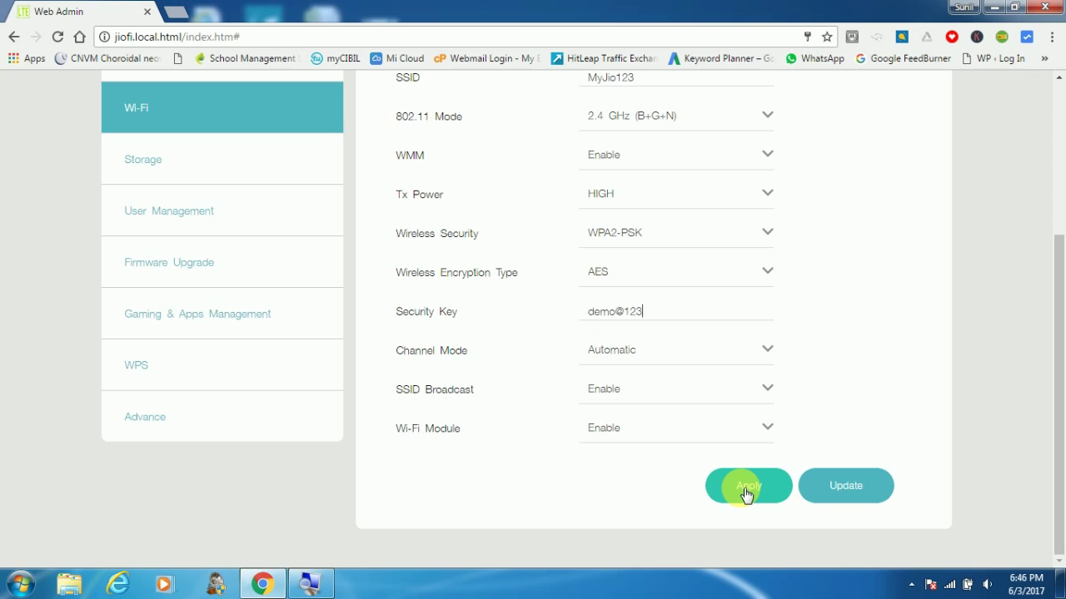
click(745, 492)
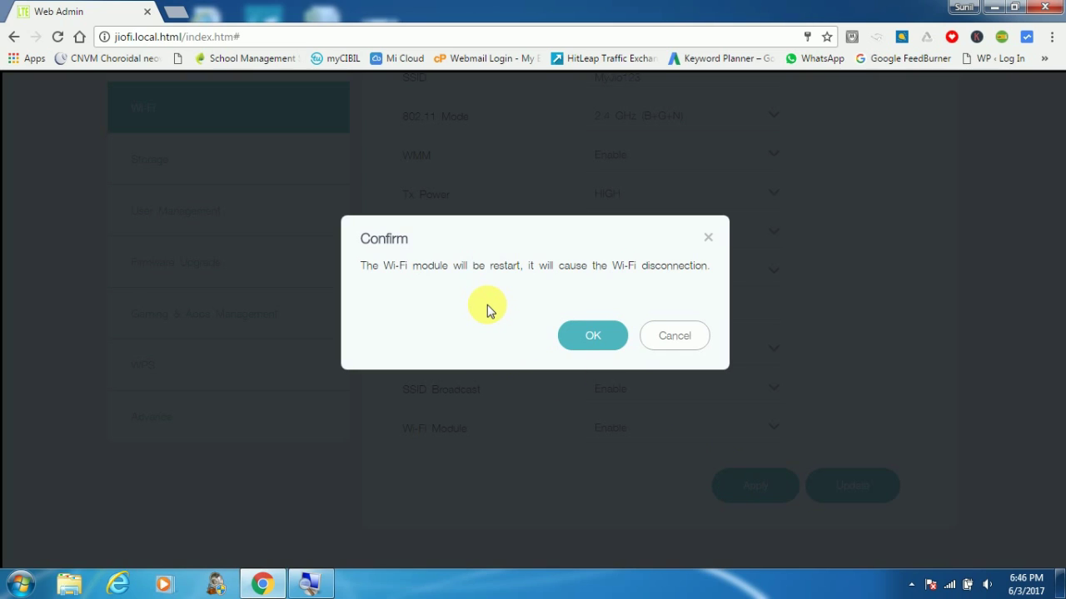
click(593, 337)
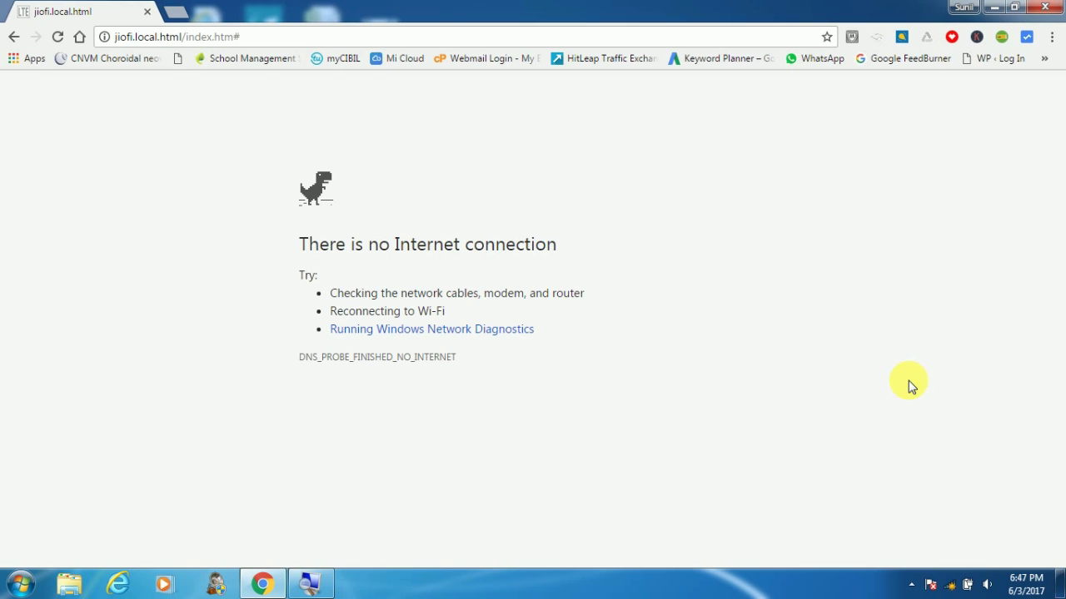
- Show the Windows wireless network list to find the MyJio123 network
click(953, 587)
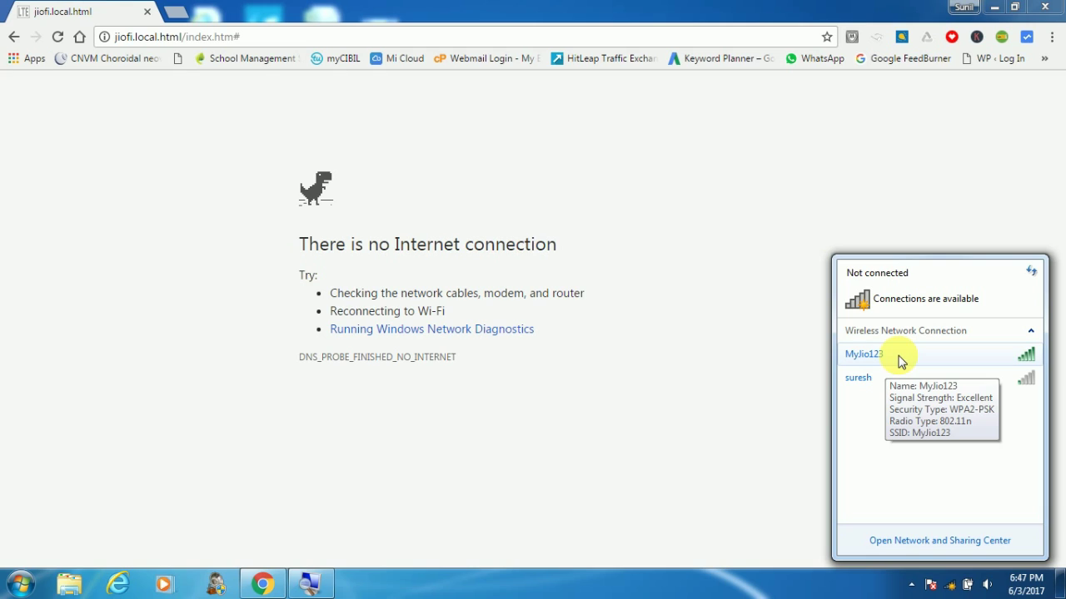
- Connect the PC to MyJio123 with the new security key and mark it as a Home network
right_click(899, 361)
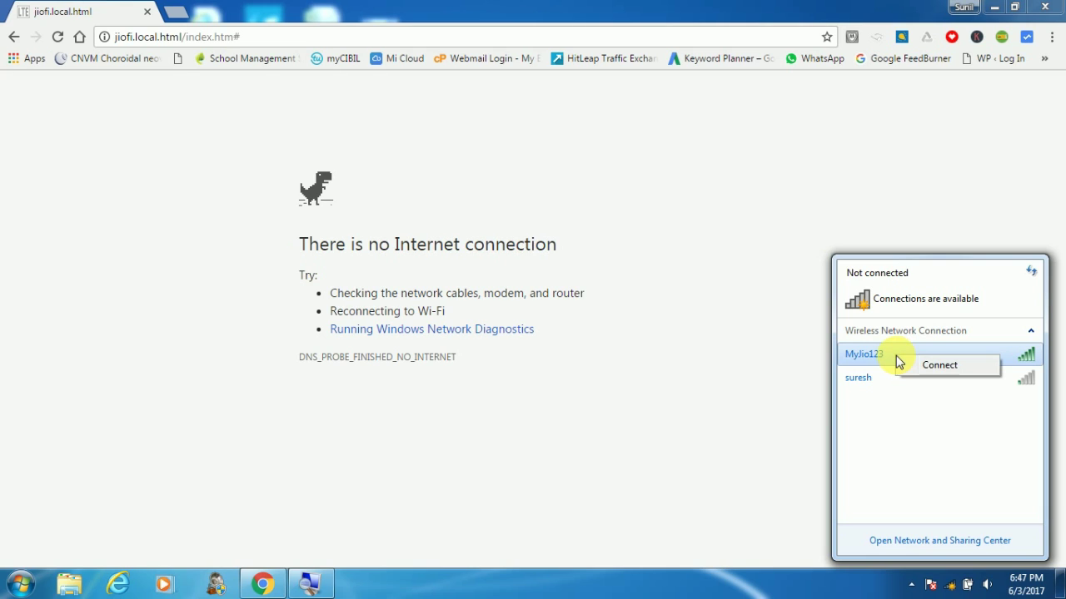
click(943, 372)
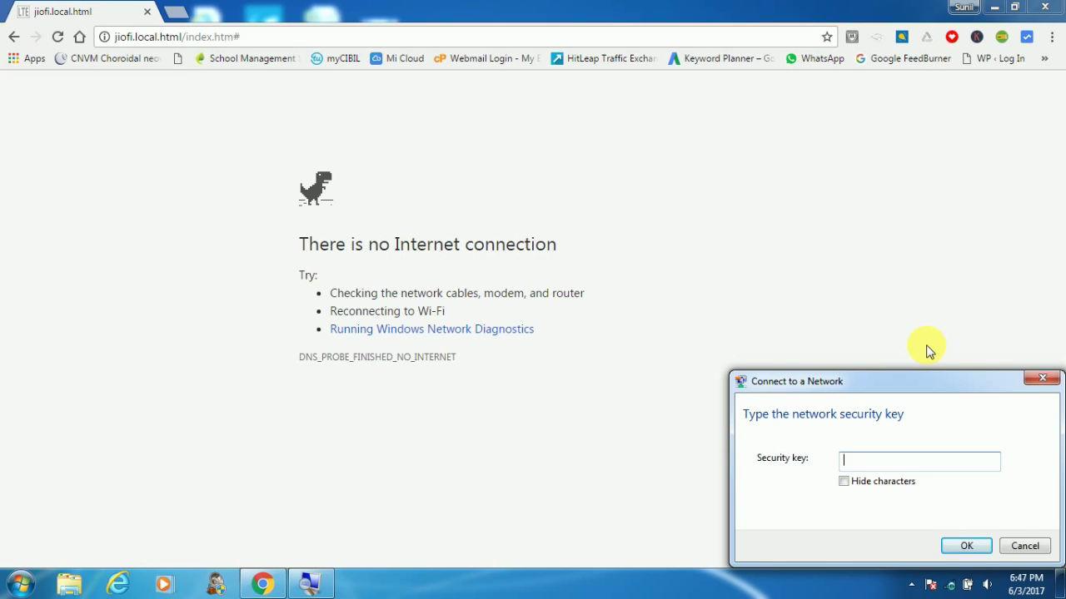
text(demo@123)
click(965, 550)
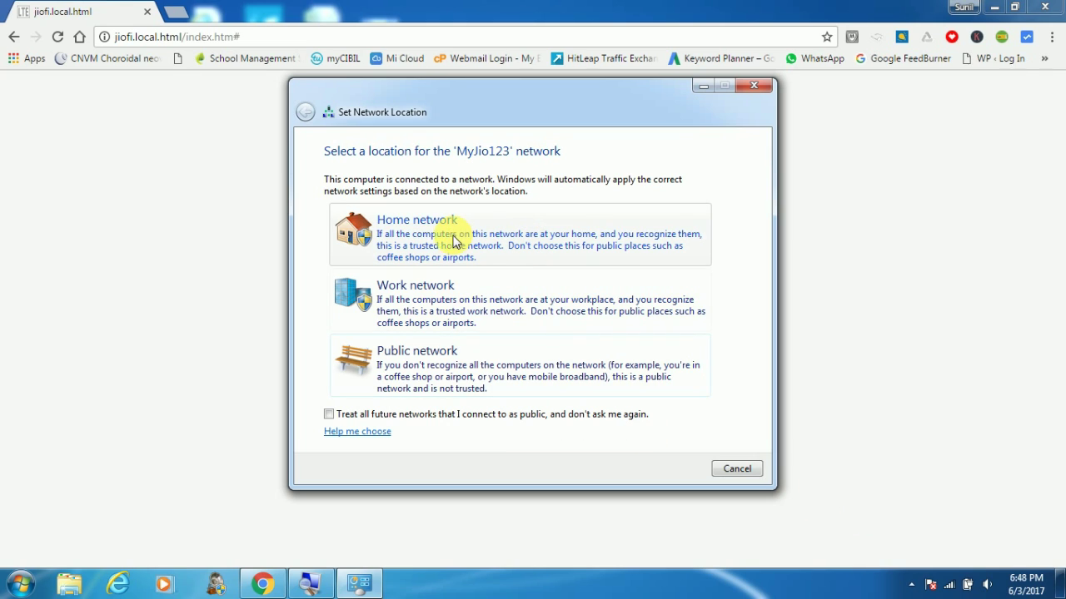
click(381, 234)
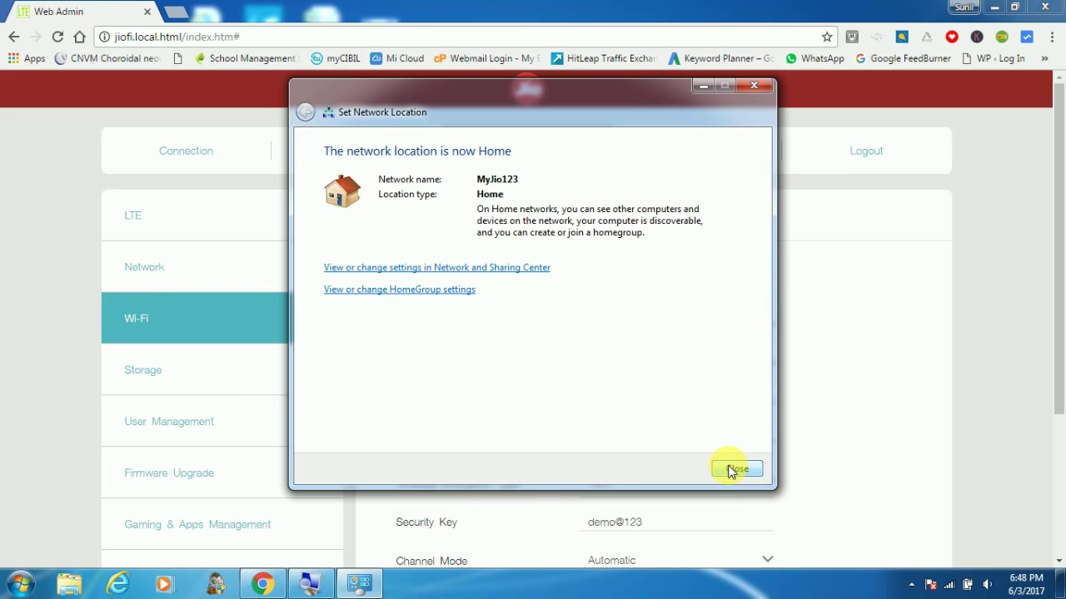
click(733, 470)
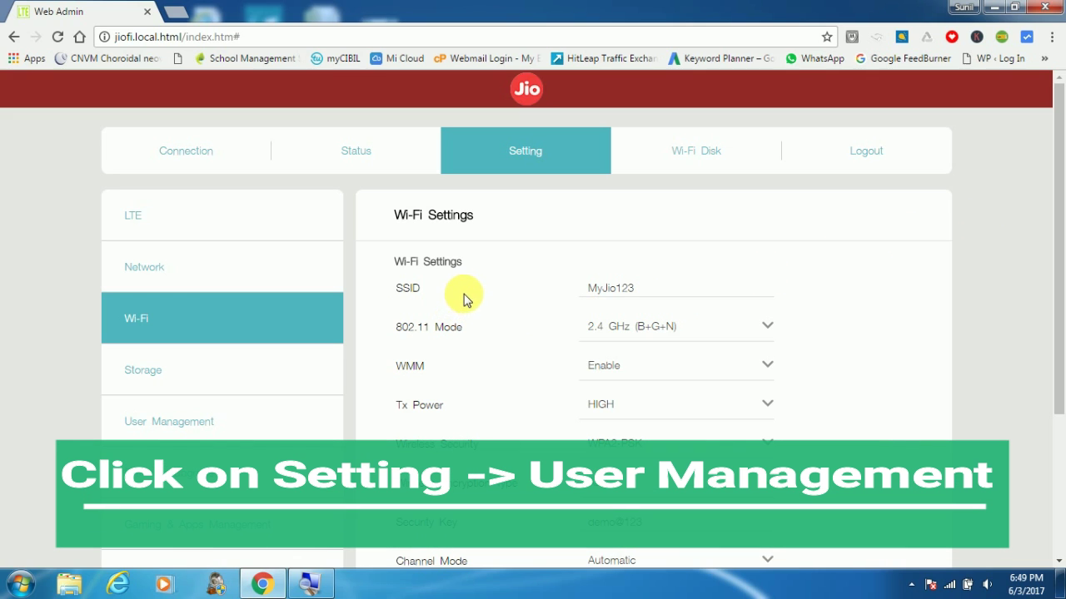
- Go to User Management and select the administrator username before the Password field
click(240, 438)
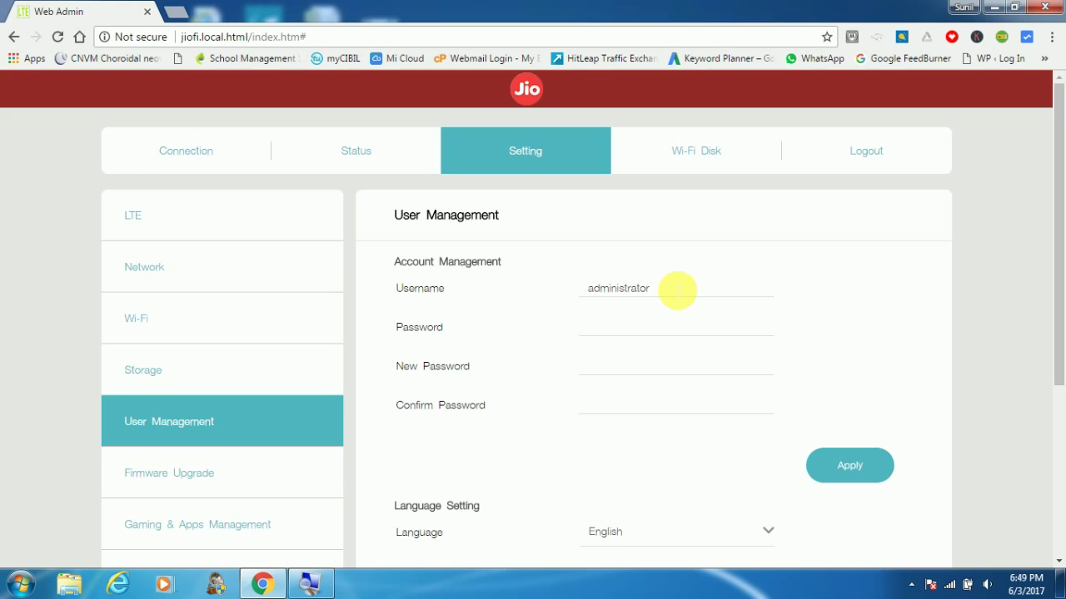
drag(659, 288, 575, 298)
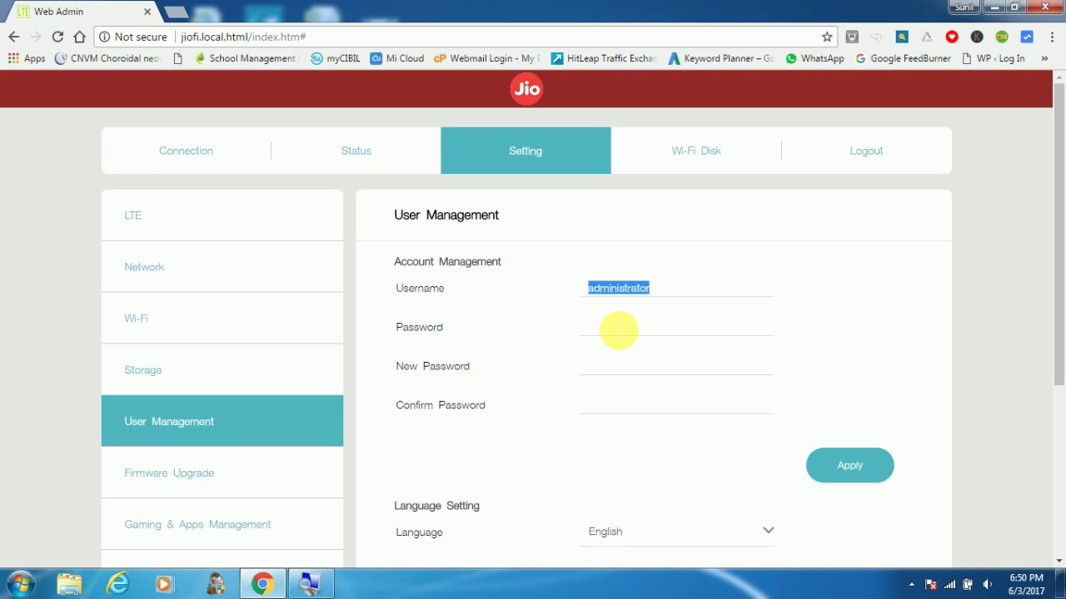
click(620, 327)
- Fill in the current, new and confirmation administrator passwords
double_click(613, 300)
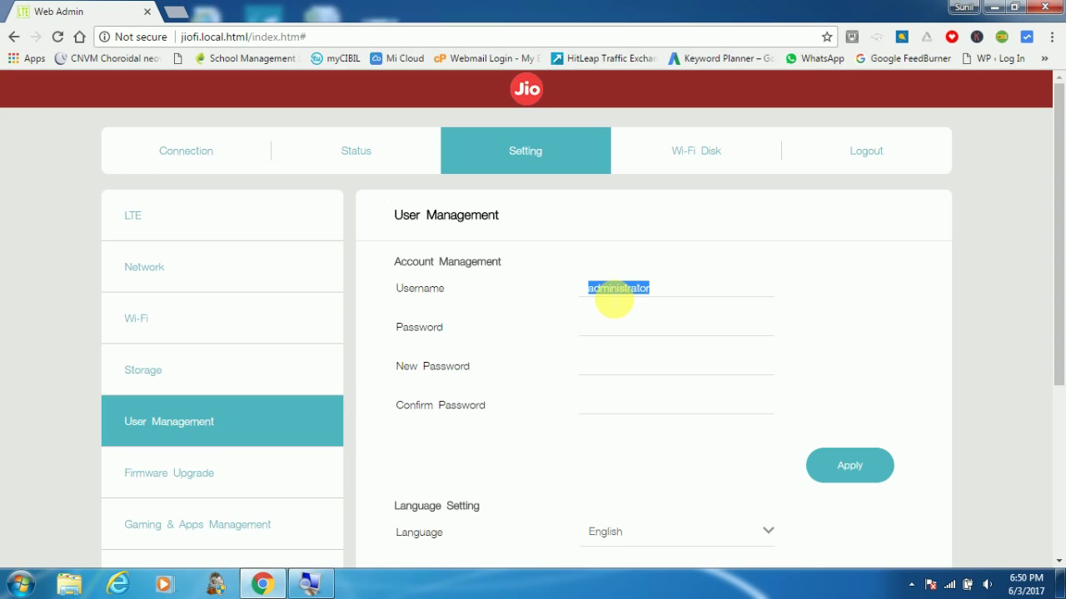
click(616, 331)
key(ctrl+v)
click(616, 369)
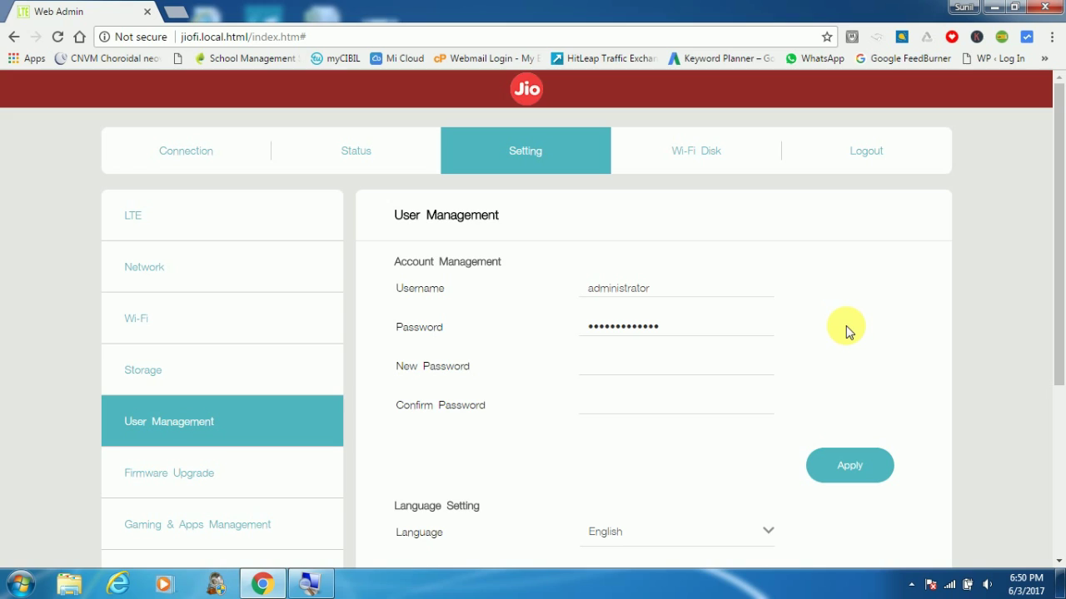
text(••••••••)
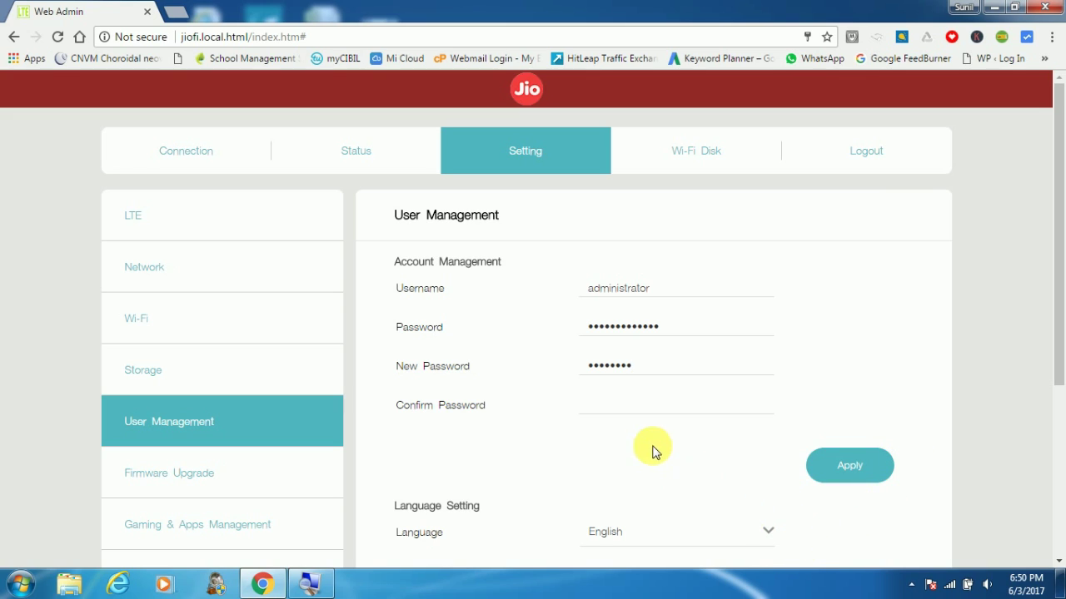
click(639, 408)
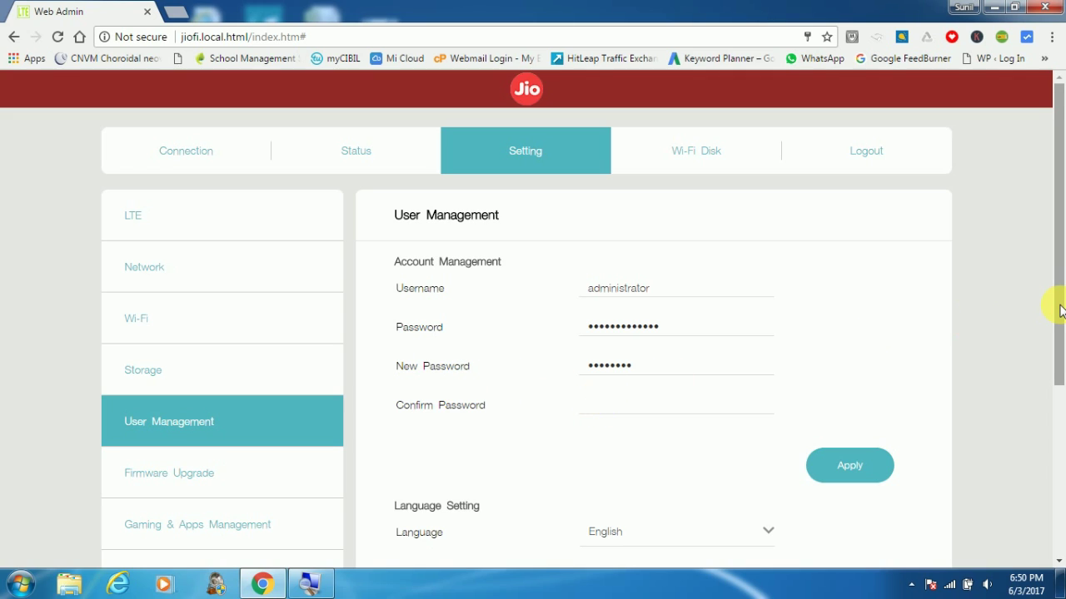
text(•)
text(••••••)
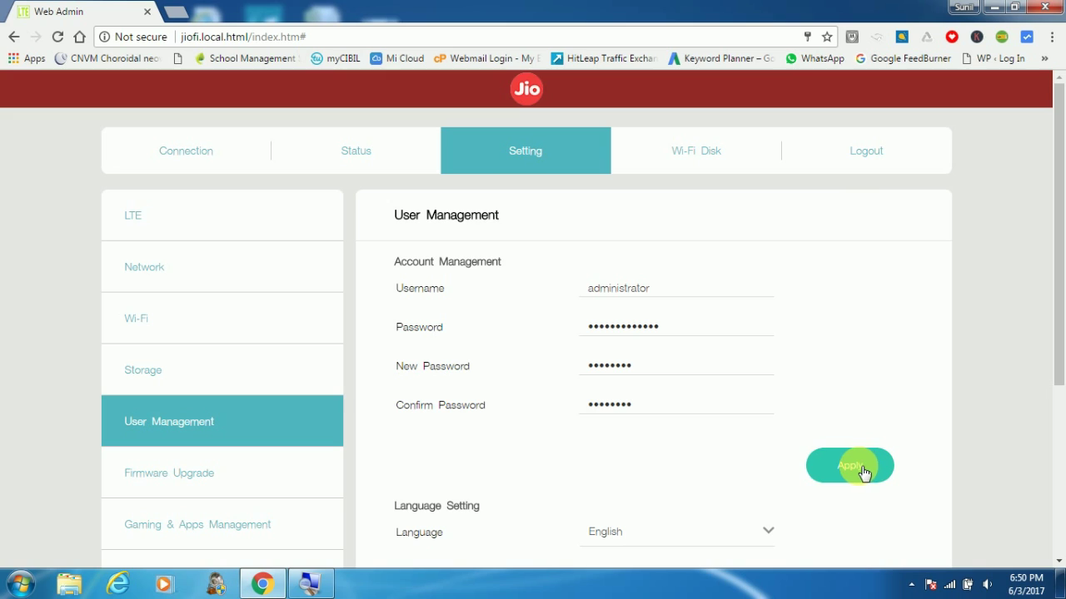
- Apply the password change, dismiss 'Setting Apply Success!', and bring up the login form
click(895, 462)
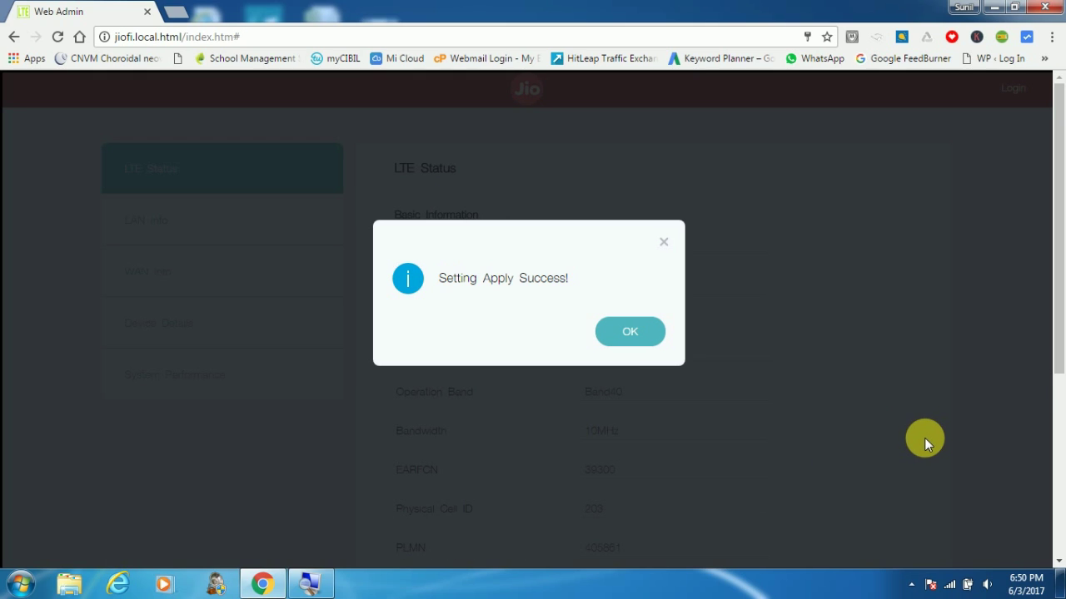
click(630, 332)
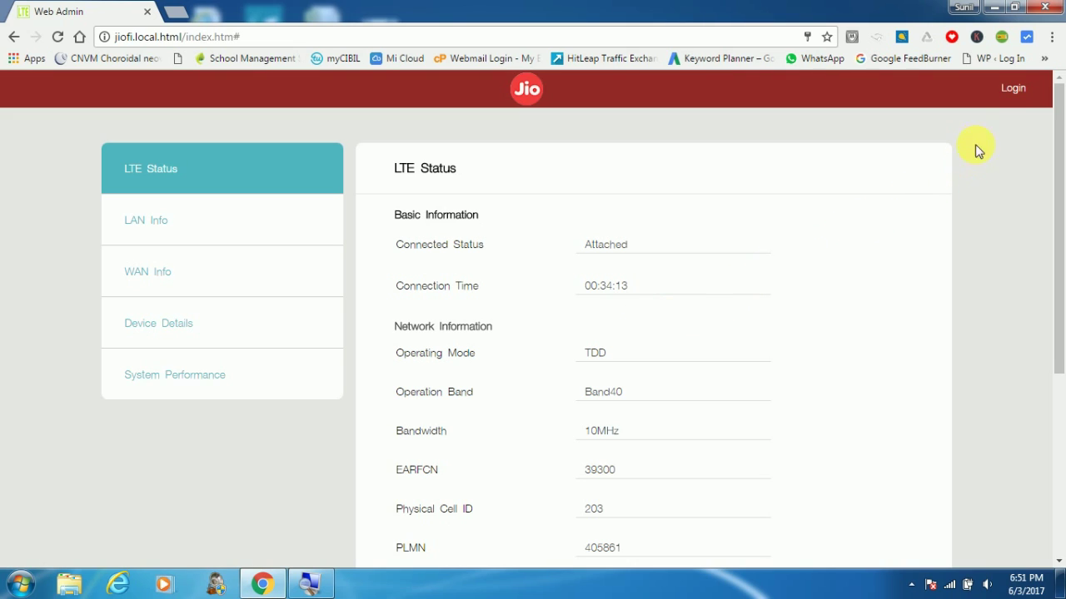
click(1015, 91)
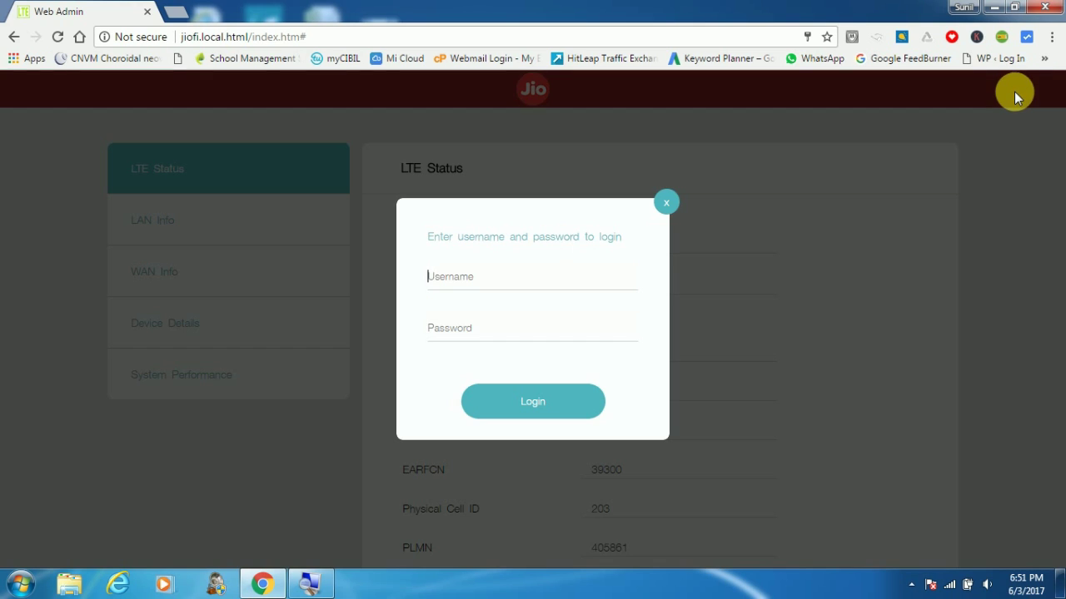
- Attempt to sign in as 'administrator' with the old password, which is rejected
click(488, 283)
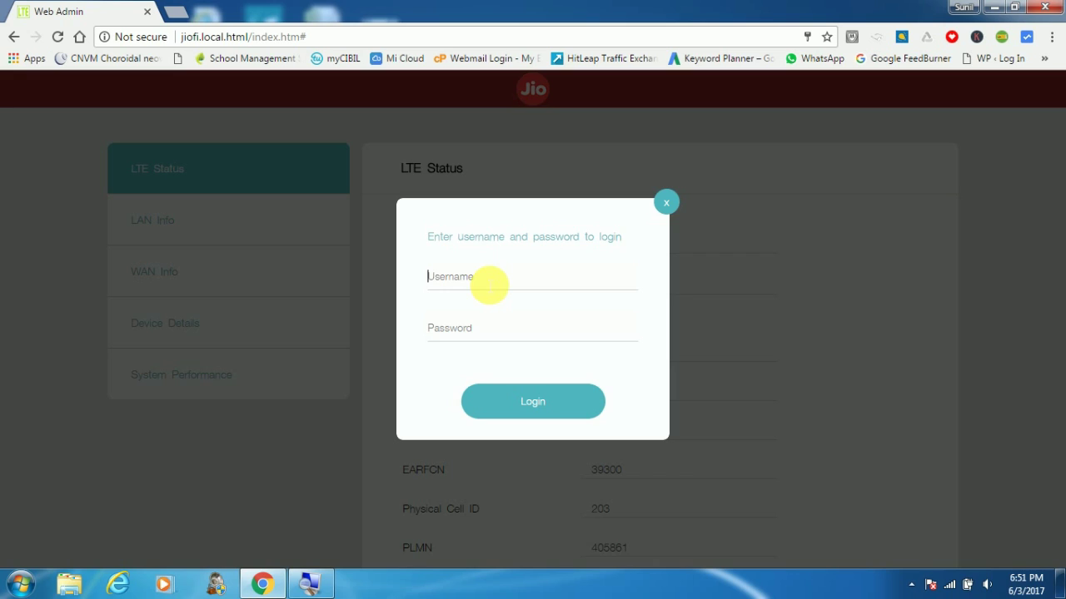
text(administrator)
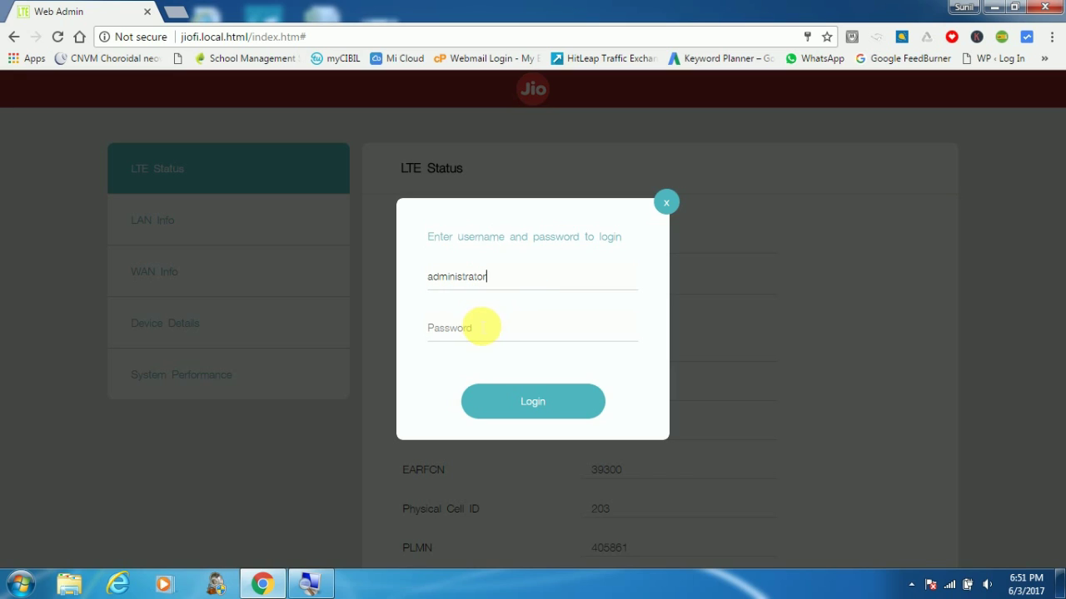
click(482, 328)
text(•••••••••••••)
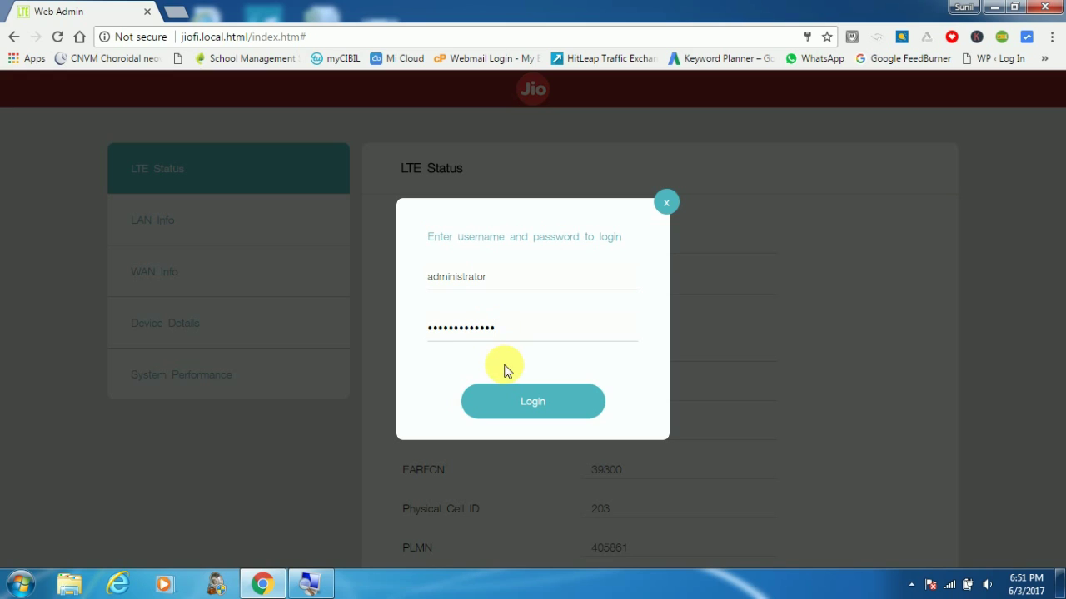
click(533, 412)
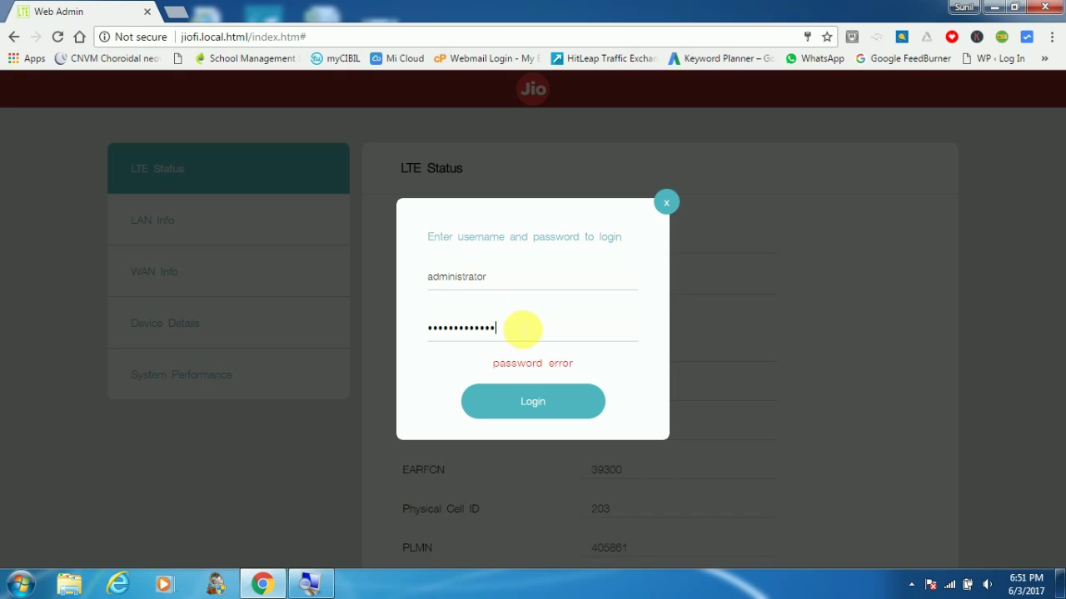
- Replace the rejected password with the new admin password and submit the login
drag(518, 331, 381, 346)
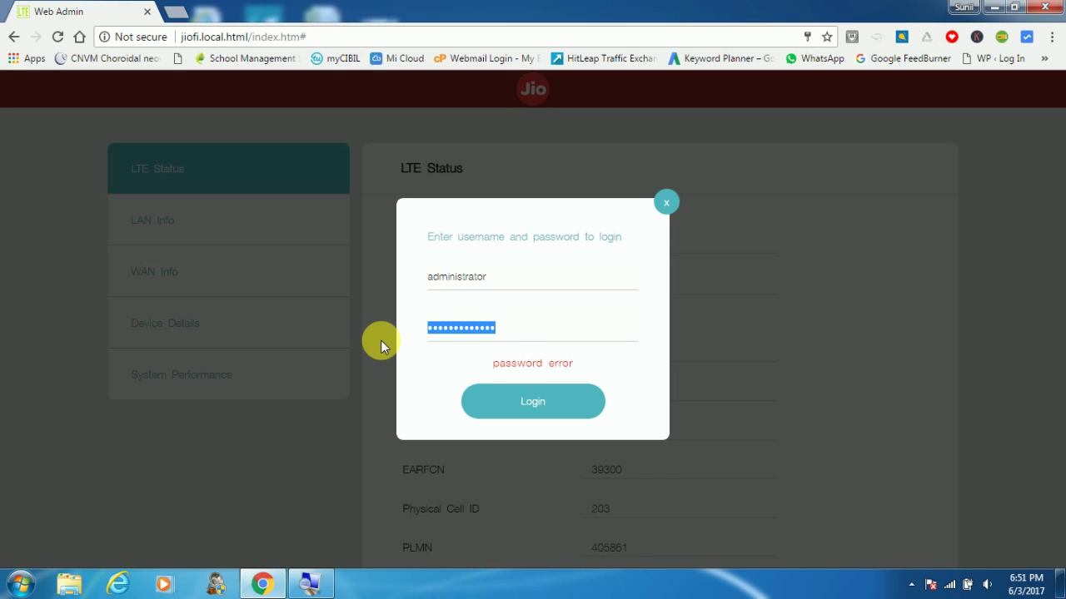
key(BackSpace)
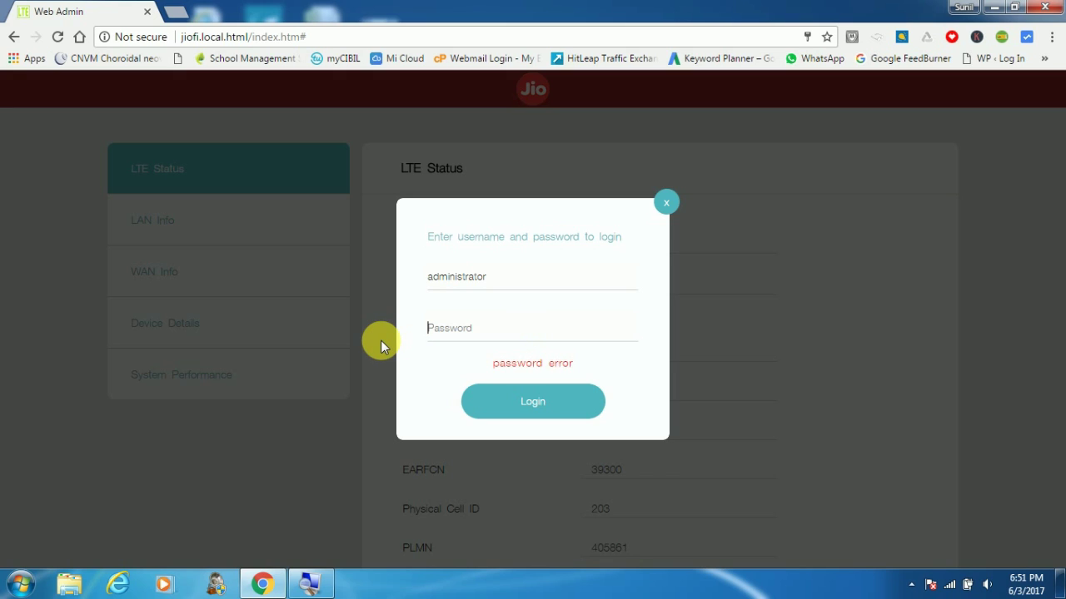
text(administ)
click(529, 408)
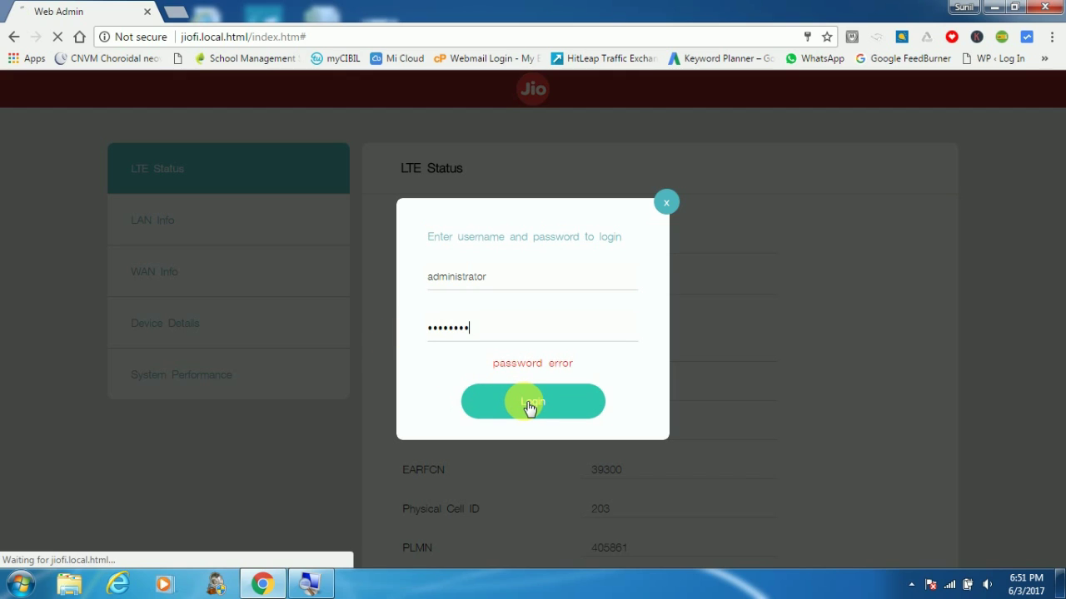